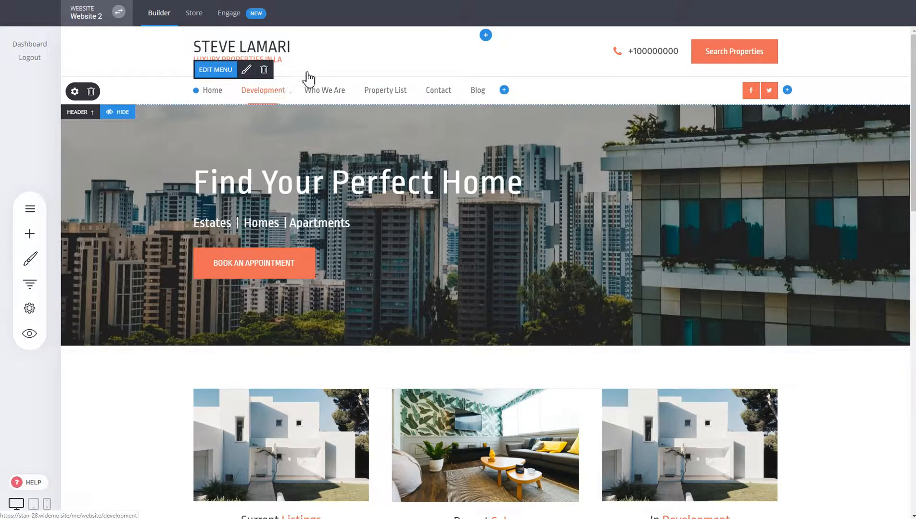
Move the navigation menu to the end of the header's top row and delete the phone number and phone icon from it.
left_click_drag(308, 79, 780, 61)
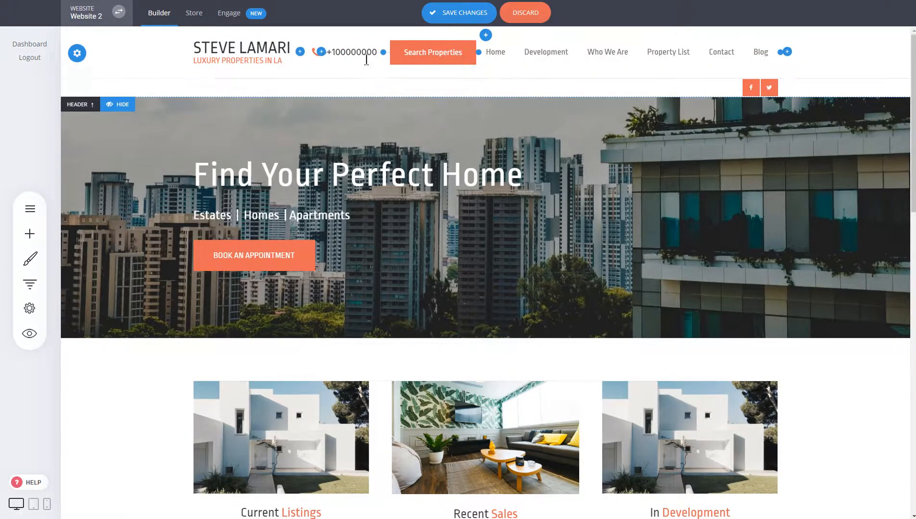
left_click(364, 53)
left_click(596, 31)
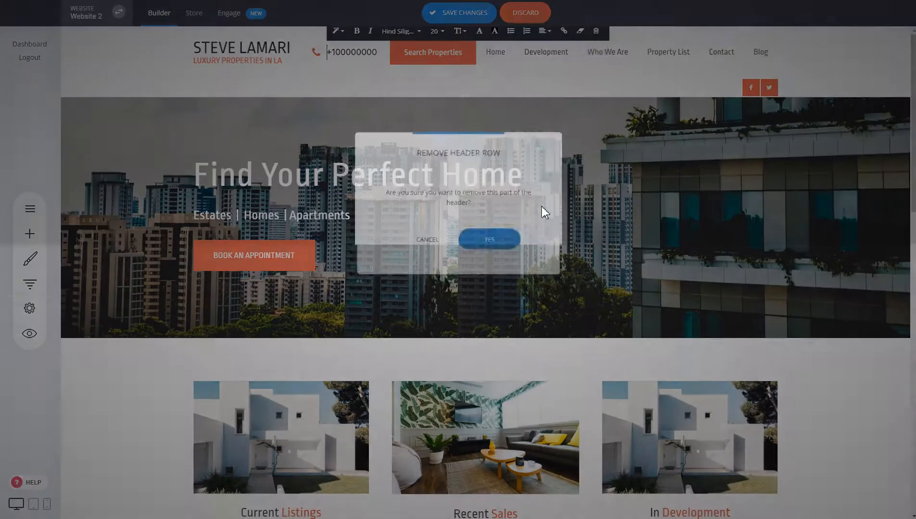
left_click(490, 240)
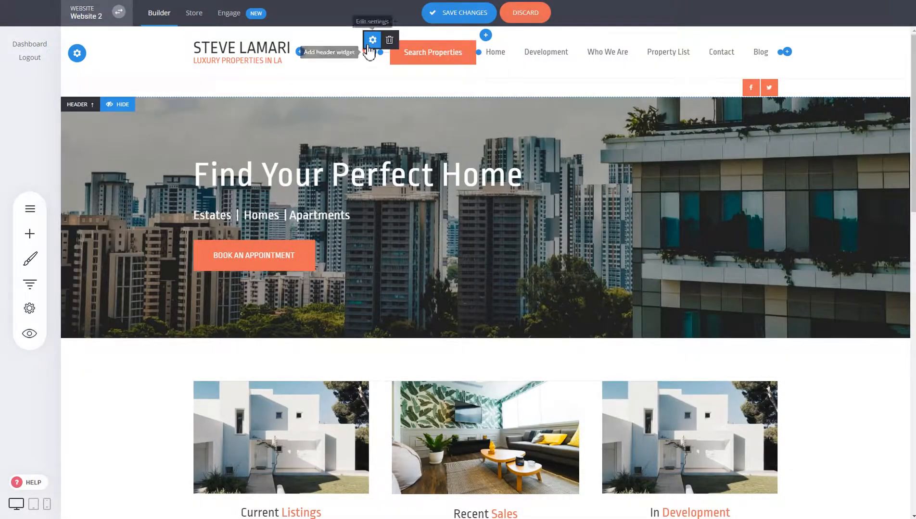
left_click(390, 42)
left_click(491, 228)
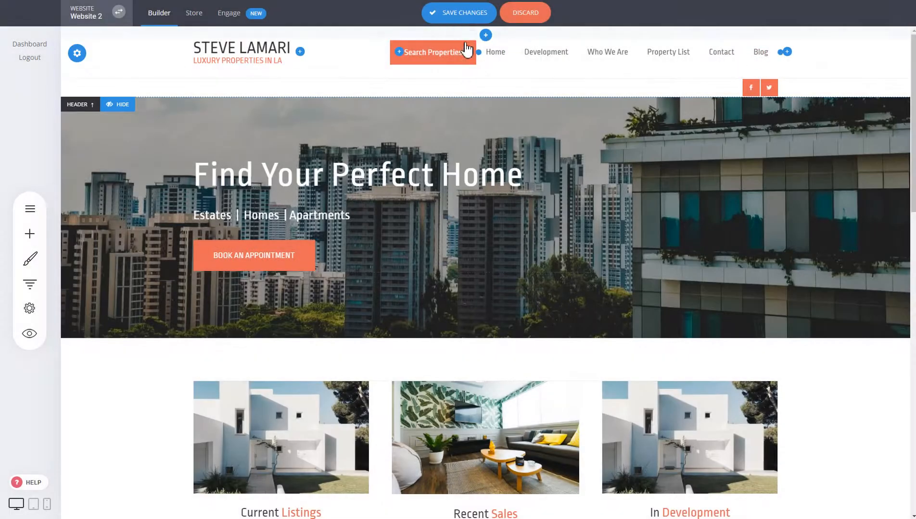
Move the Search Properties button after the navigation menu and delete the lower header row containing the social media icons.
left_click_drag(433, 52, 779, 56)
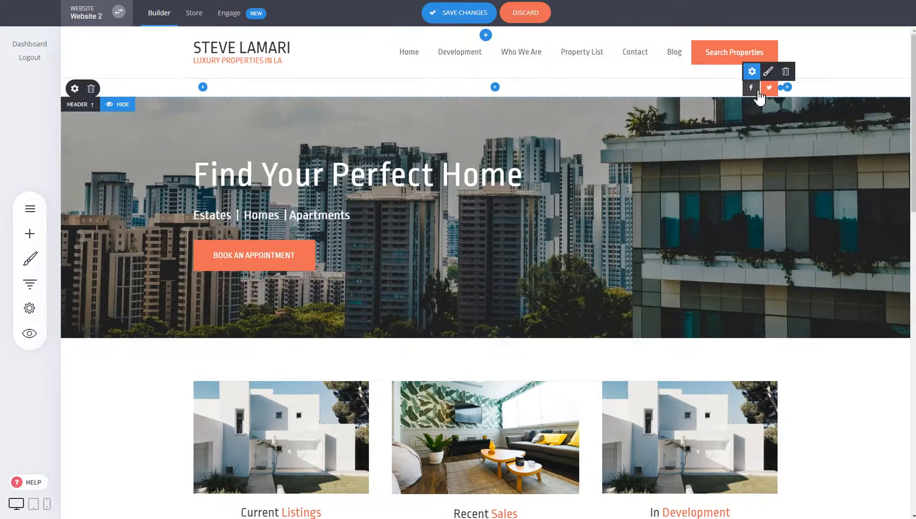
left_click(91, 90)
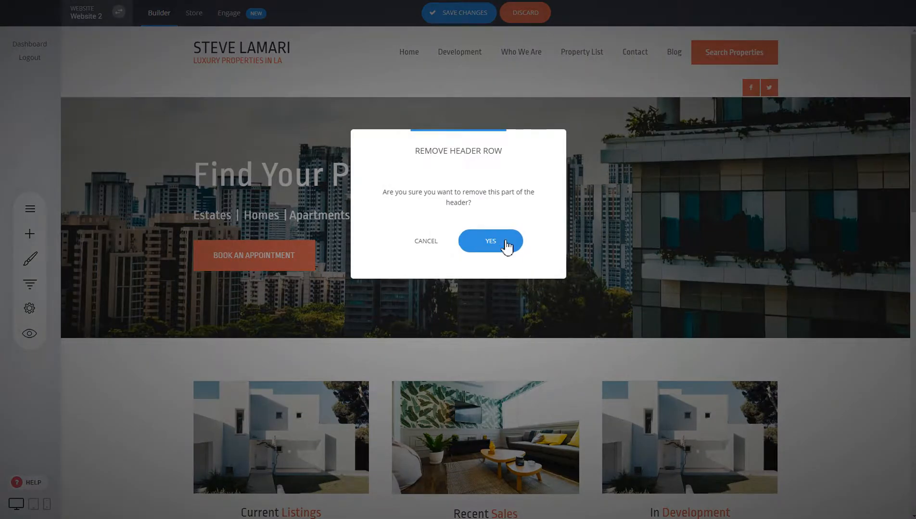
left_click(505, 239)
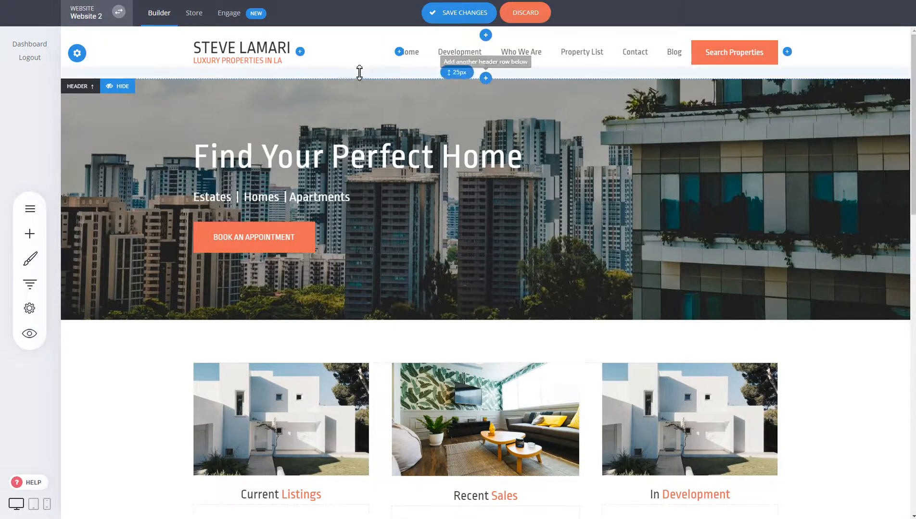
Add a new header row above the main one and set its background color to light grey F8F8F8.
left_click(487, 37)
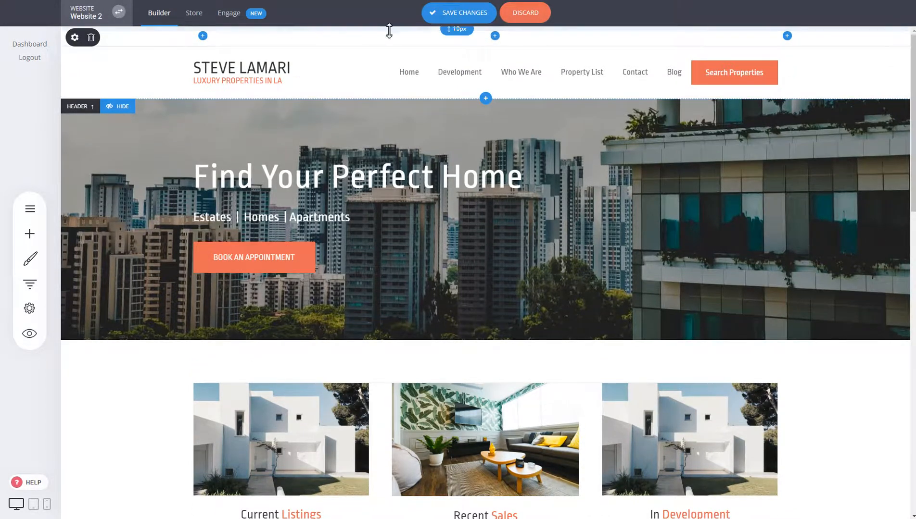
left_click(71, 36)
left_click(394, 105)
left_click_drag(399, 128, 391, 122)
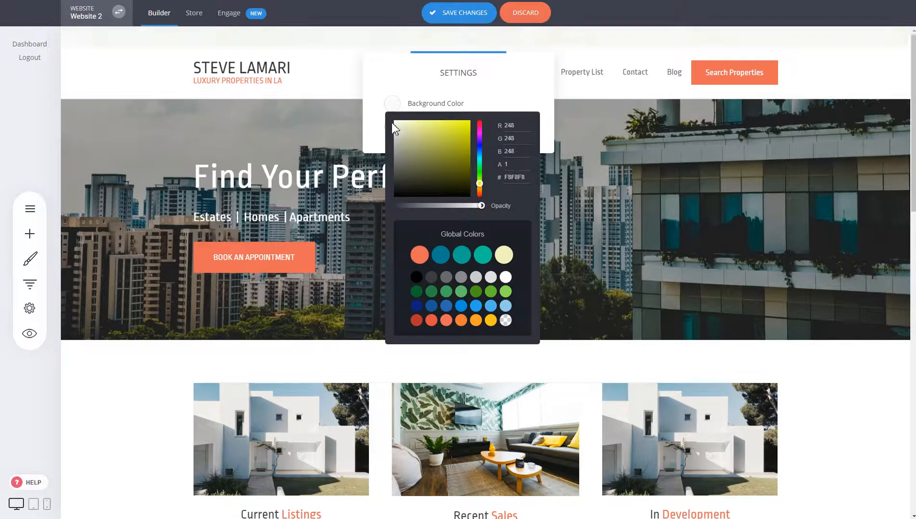
left_click(255, 78)
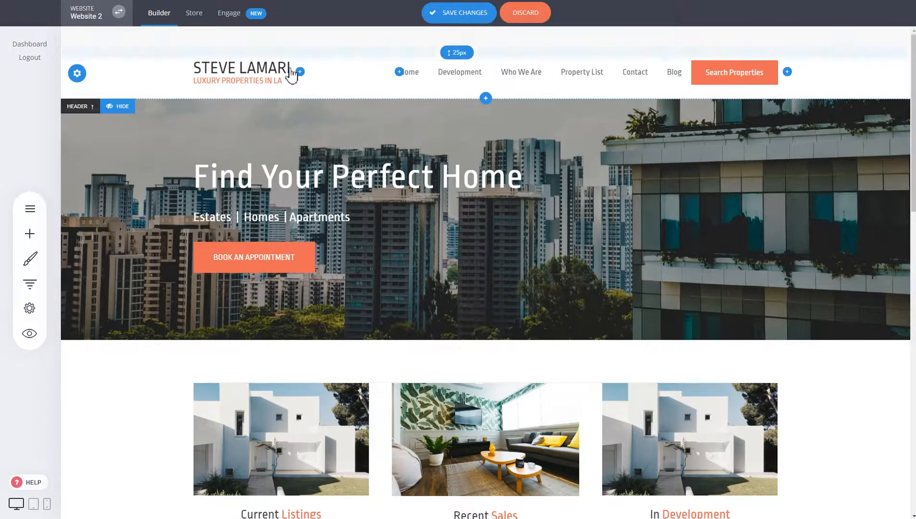
Add a Cart widget at the right end of the new upper header row, keeping its default icon settings.
left_click(786, 36)
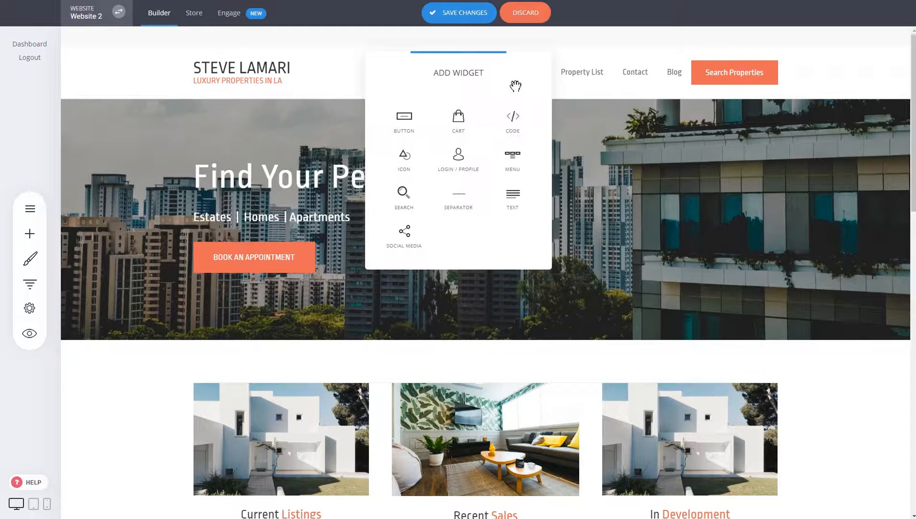
left_click(459, 122)
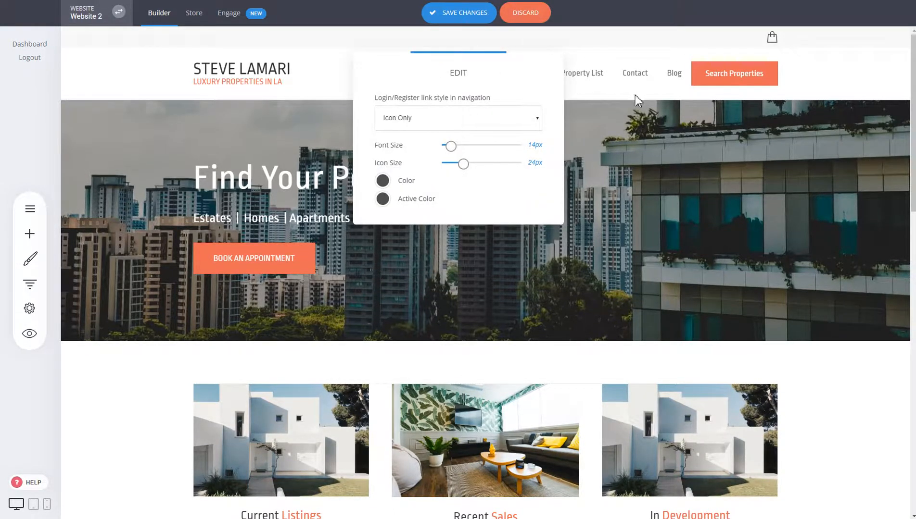
left_click(586, 105)
Add a Search widget after the cart in the upper header row, keeping its default search settings.
left_click(789, 37)
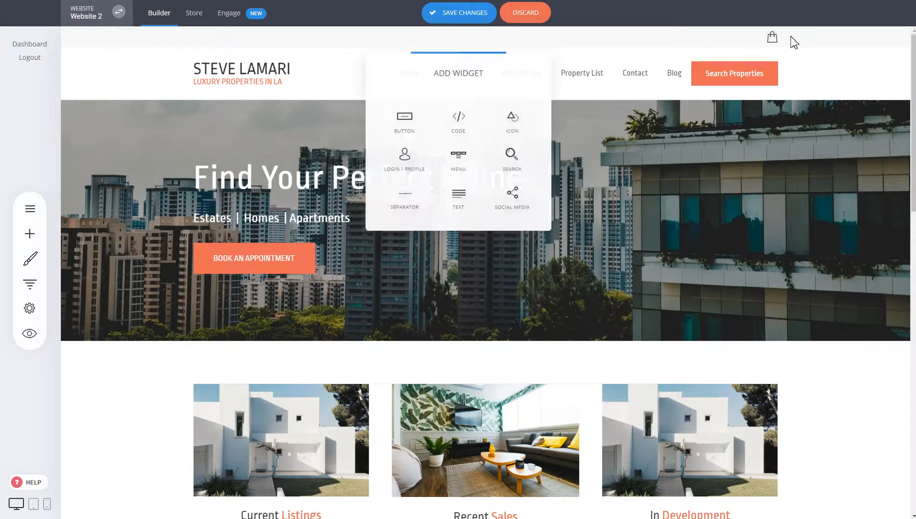
left_click(518, 166)
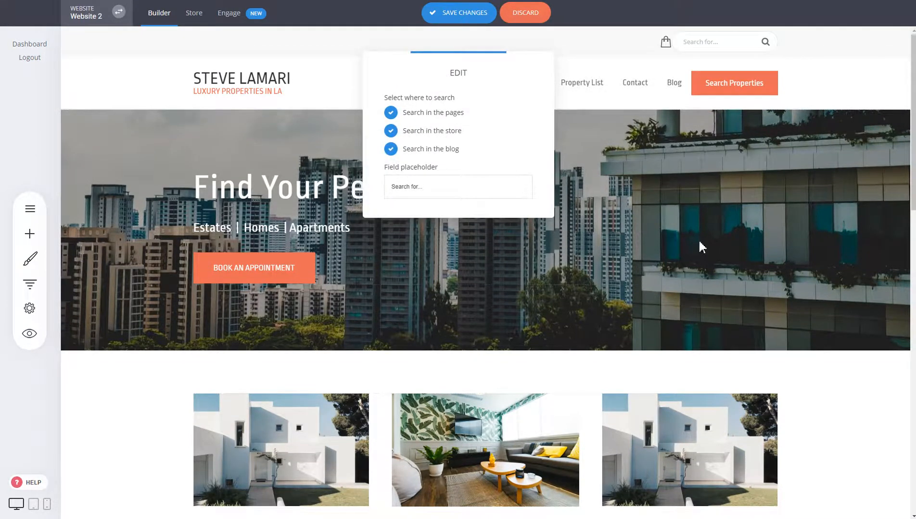
left_click(822, 166)
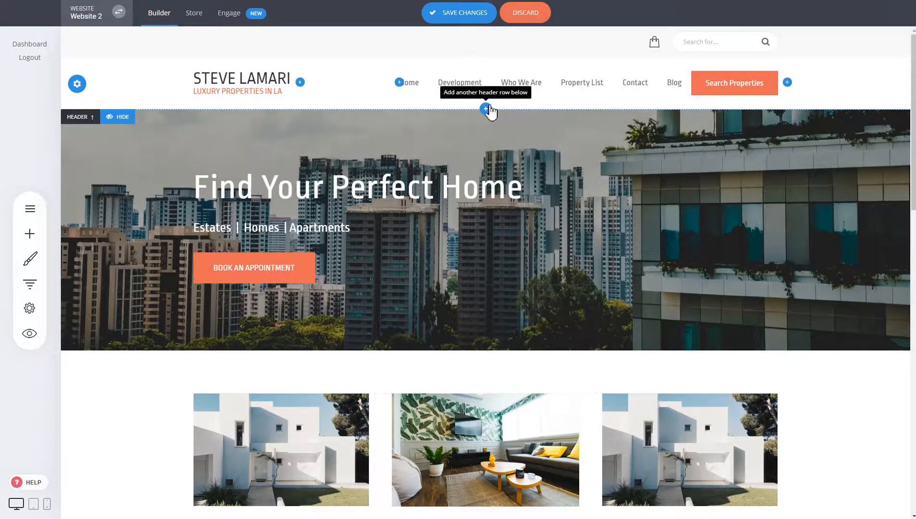
left_click(486, 109)
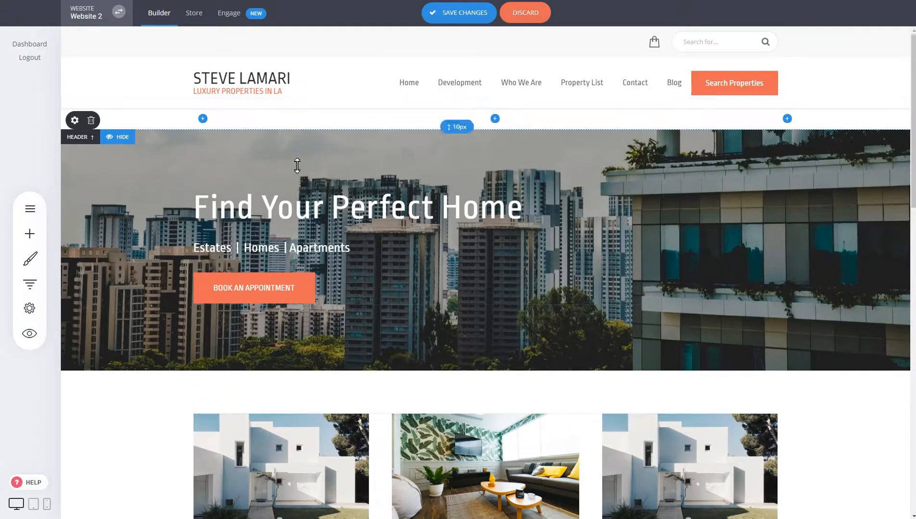
left_click(92, 122)
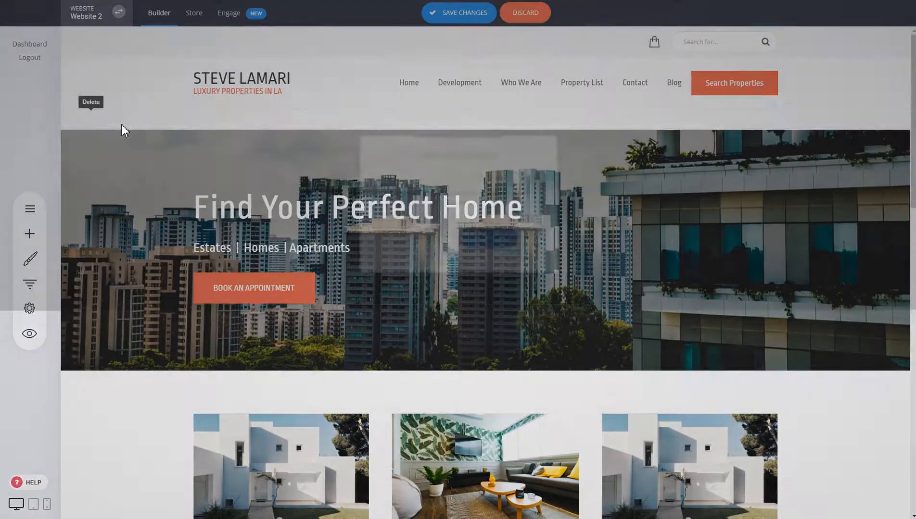
left_click(490, 240)
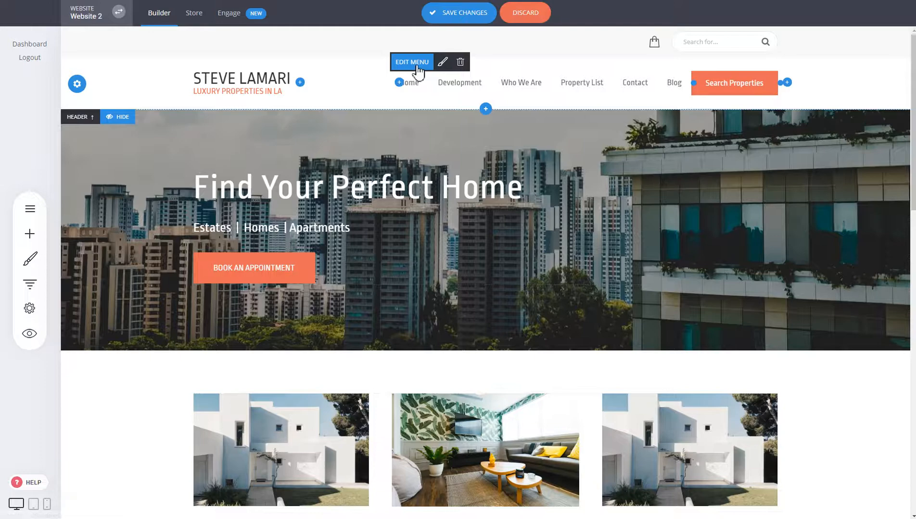
Open the header navigation menu's item editor and move its dialog clear of the header menu.
left_click(417, 66)
left_click_drag(453, 77, 269, 45)
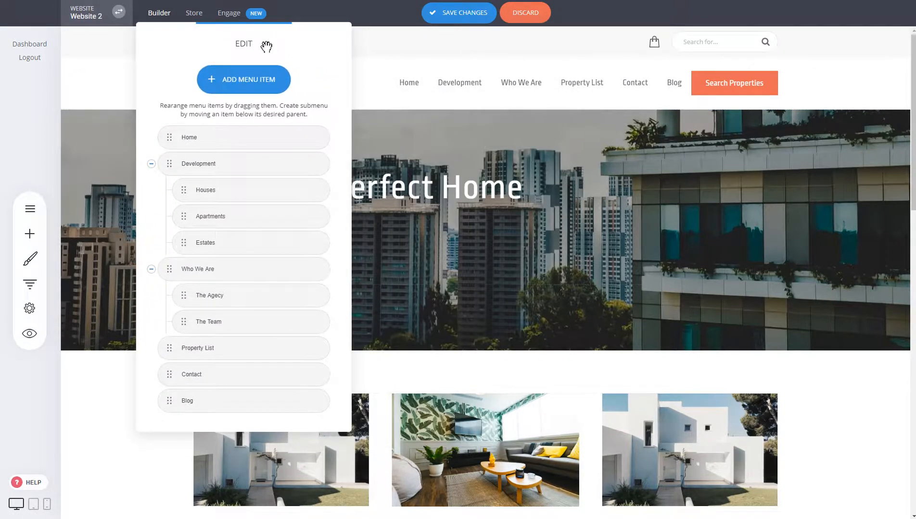
left_click(229, 90)
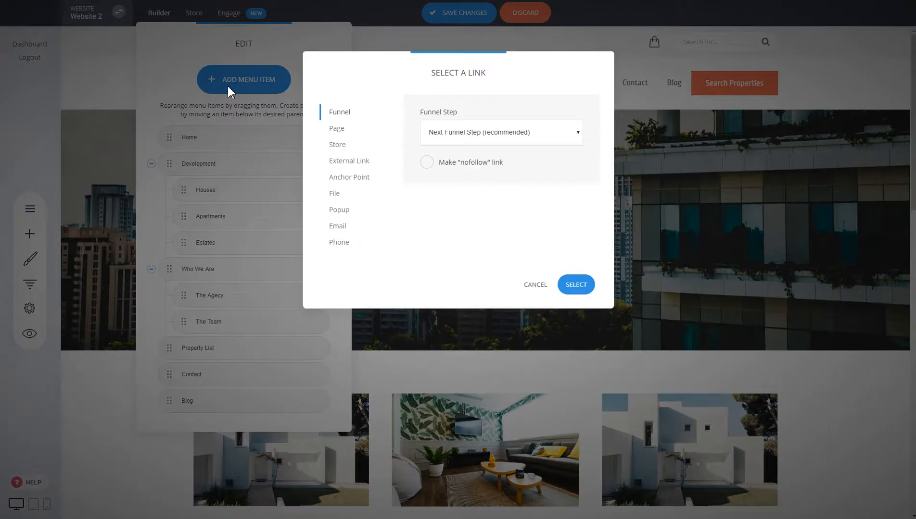
left_click(347, 139)
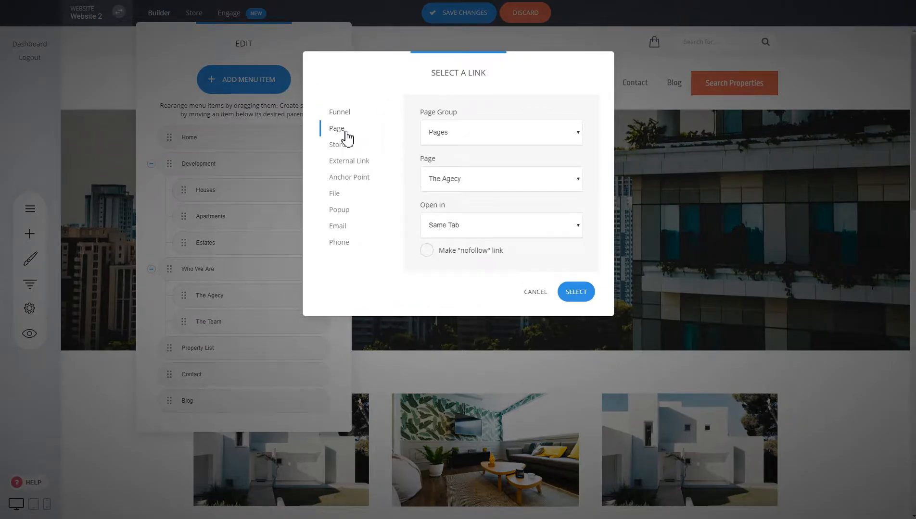
left_click(339, 144)
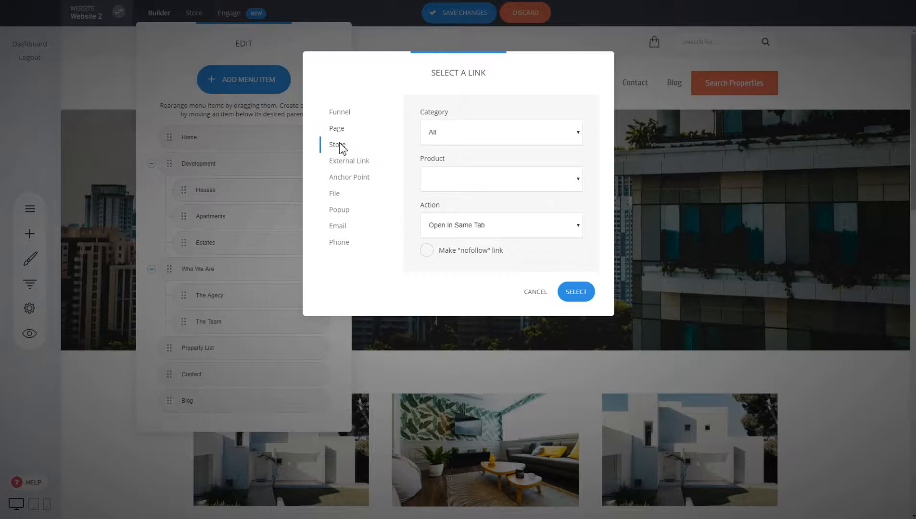
left_click(349, 180)
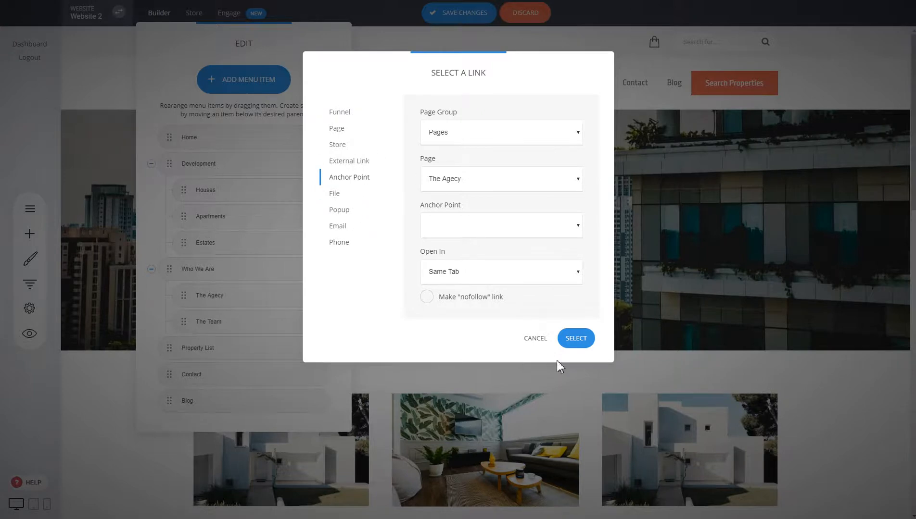
left_click(534, 338)
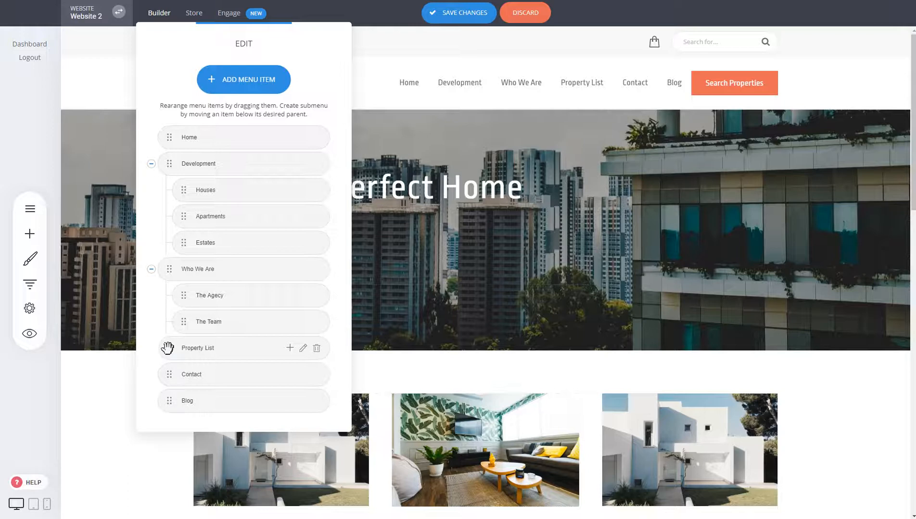
Reorder the menu so Property List follows Contact, trying Contact as a submenu item of Who We Are before restoring it to the main level.
left_click_drag(167, 348, 164, 375)
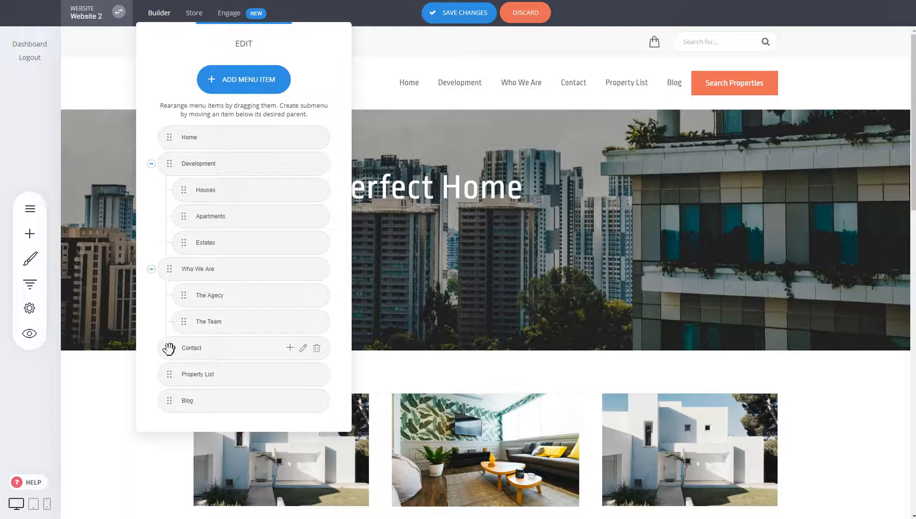
left_click_drag(170, 348, 192, 349)
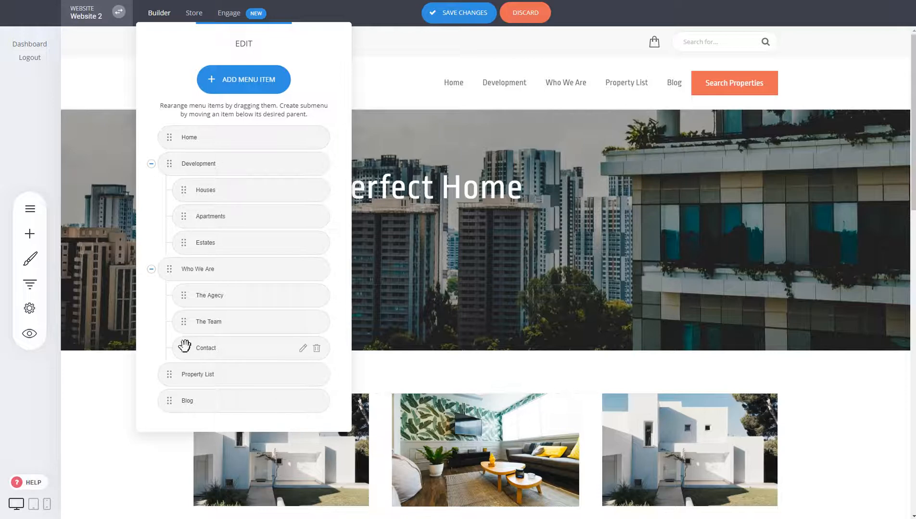
mouse_move(185, 346)
left_mouse_down()
mouse_move(164, 351)
mouse_move(173, 349)
left_mouse_up()
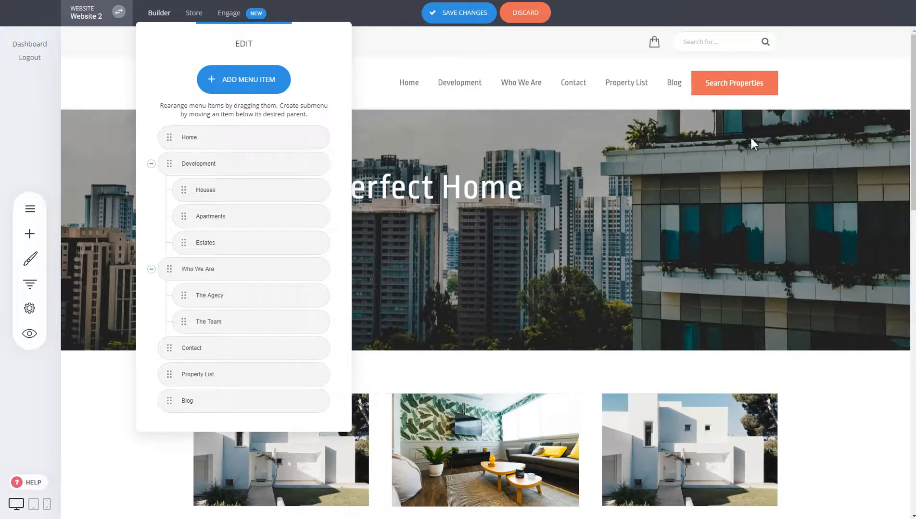
Add a mega menu under the Contact menu item and open it for editing.
left_click(290, 348)
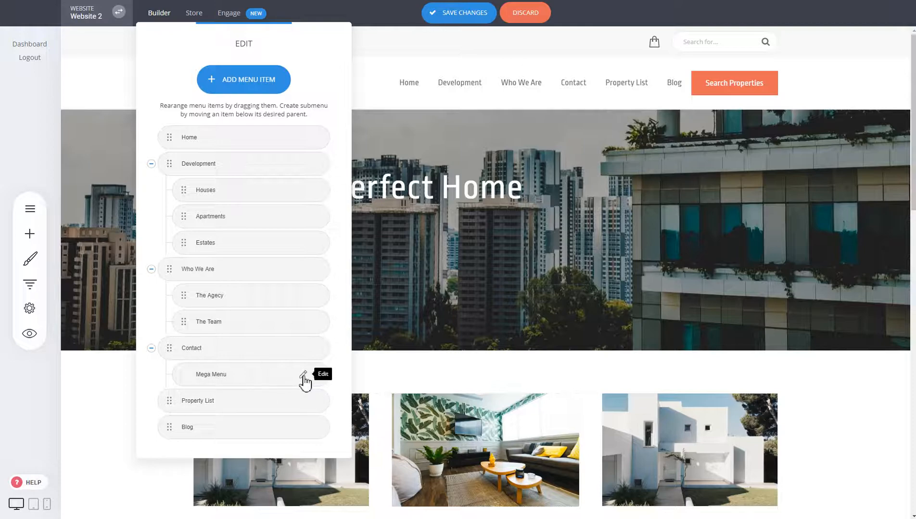
left_click(304, 375)
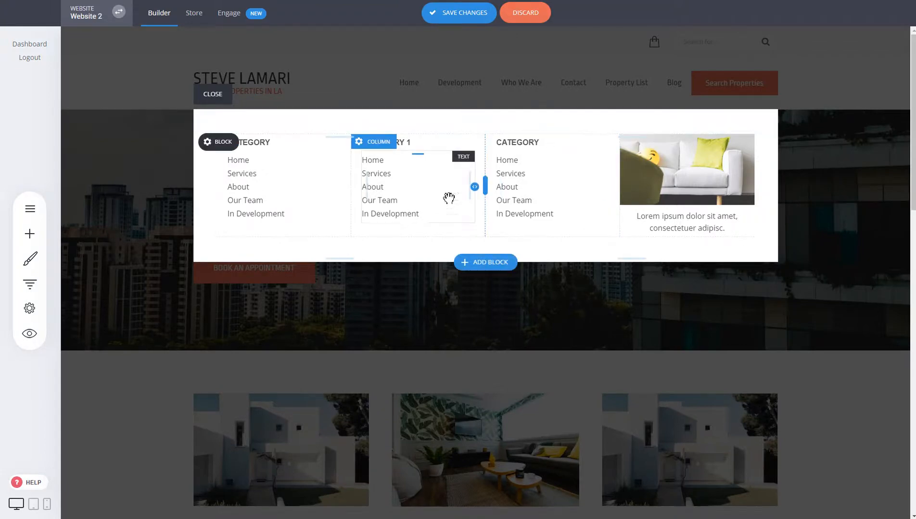
Add the "We are limited to only 50 attendees" Call To Action block to the mega menu, confirm it, and save the website changes.
left_click(36, 244)
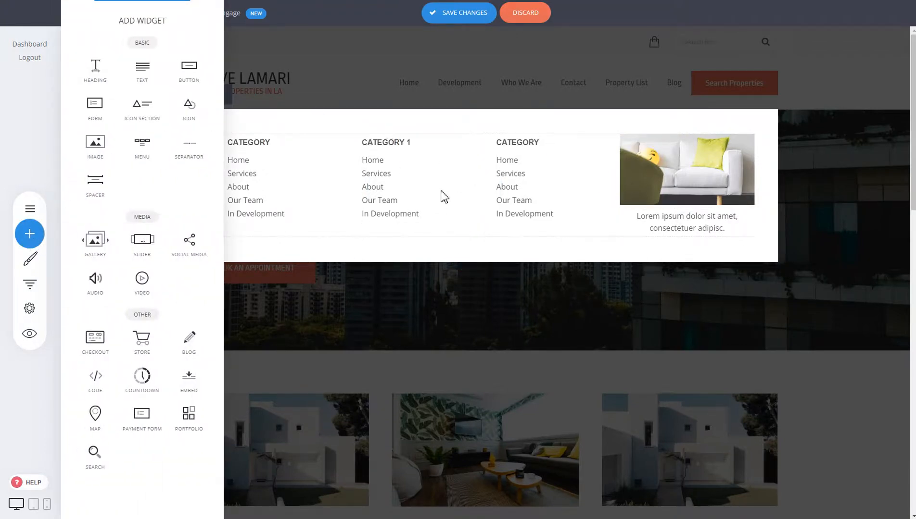
left_click(474, 263)
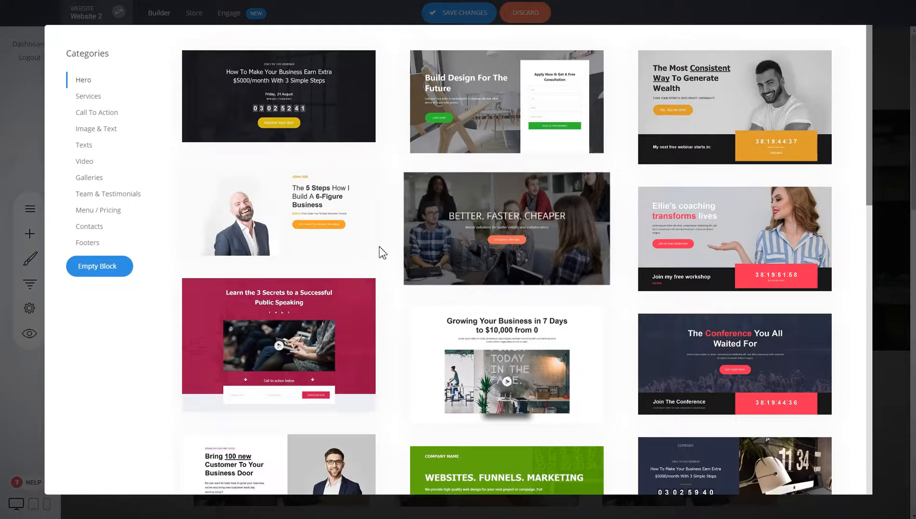
left_click(96, 112)
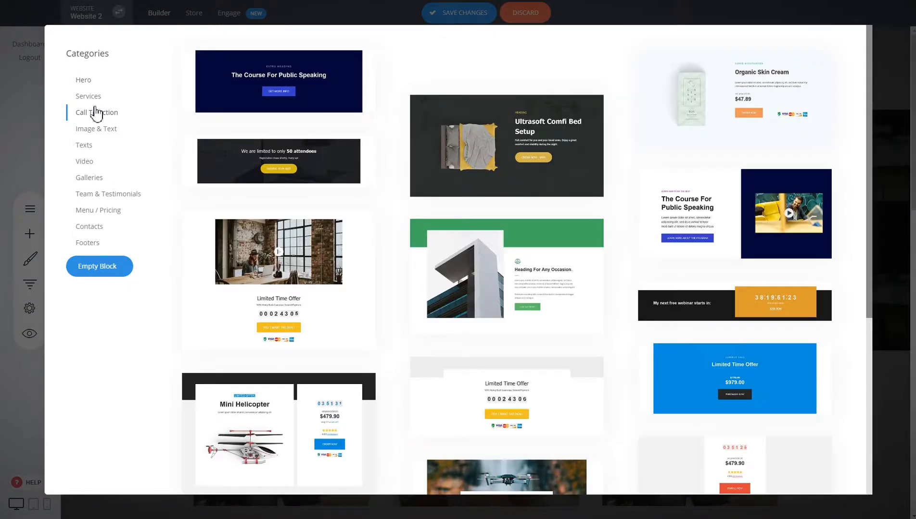
left_click(269, 152)
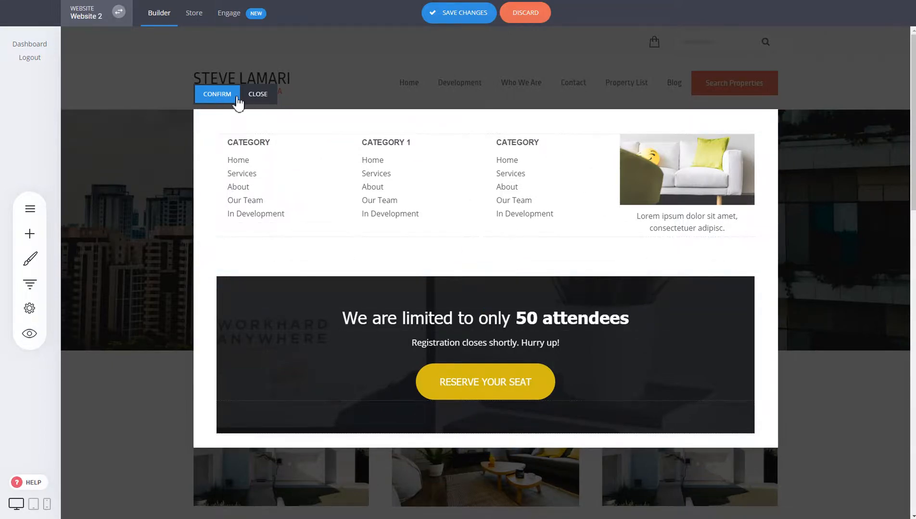
left_click(217, 95)
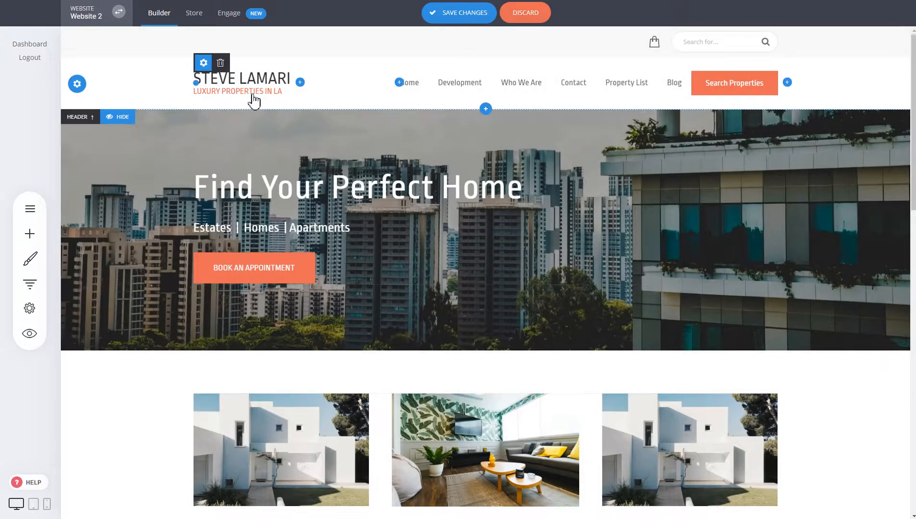
left_click(475, 15)
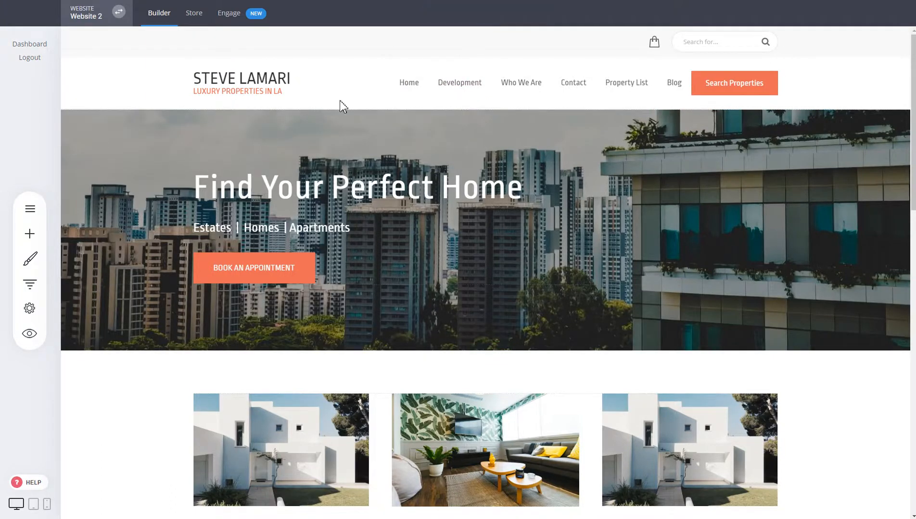
Preview the website, check the mega menu under the Contact menu item, and return to the builder.
left_click(29, 333)
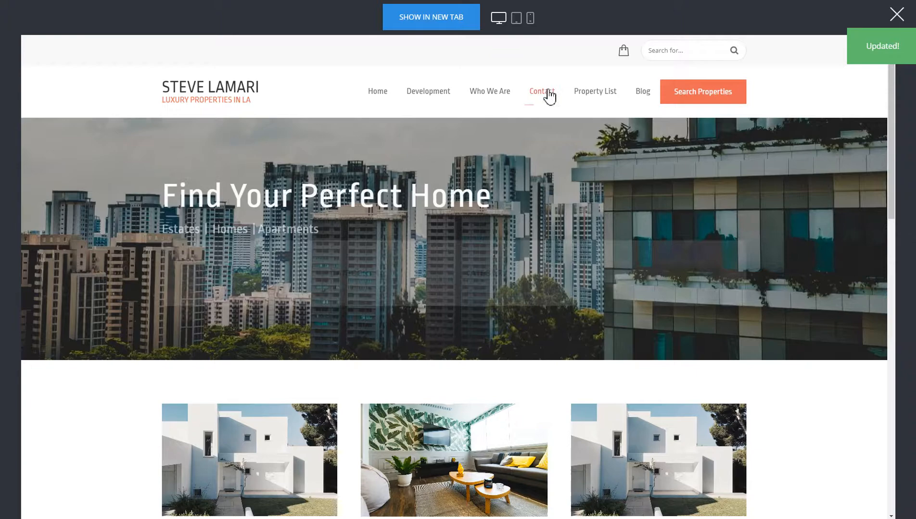
mouse_move(548, 94)
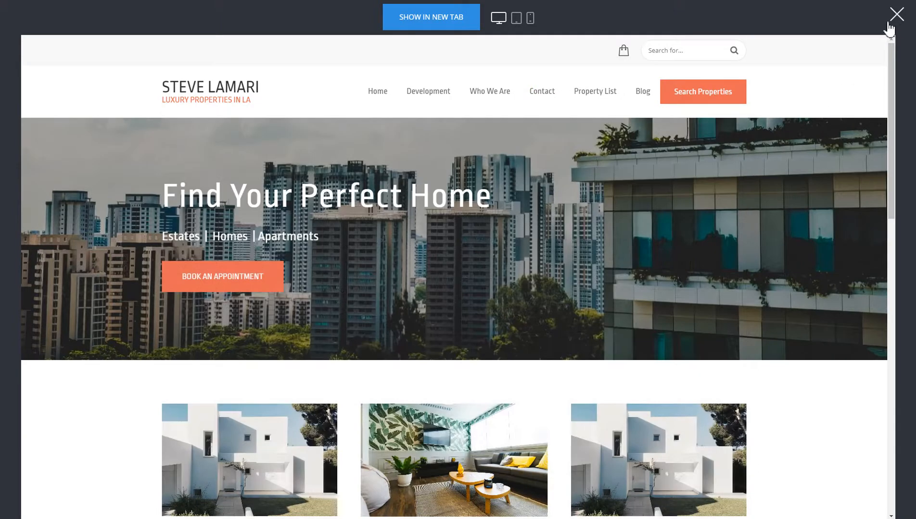
left_click(895, 15)
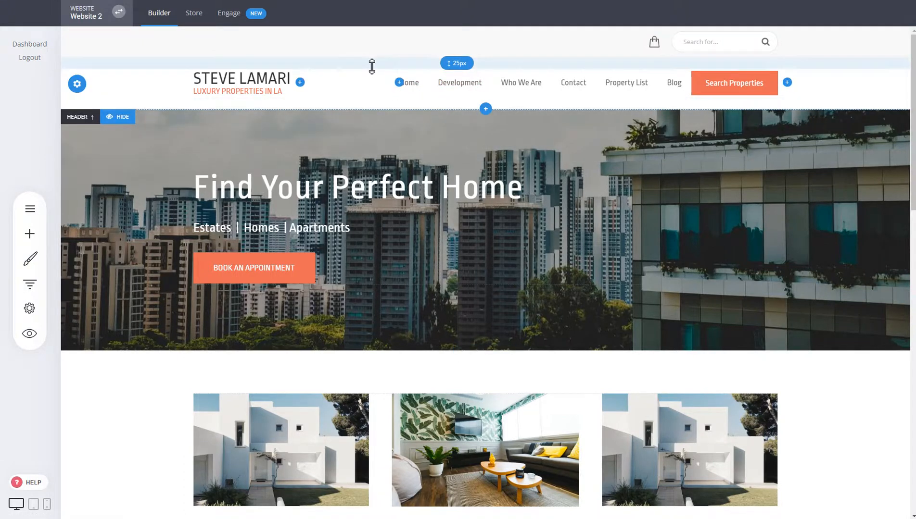
Reduce the vertical padding of the header's menu row to about 16 px and save the changes.
left_click_drag(372, 65, 393, 28)
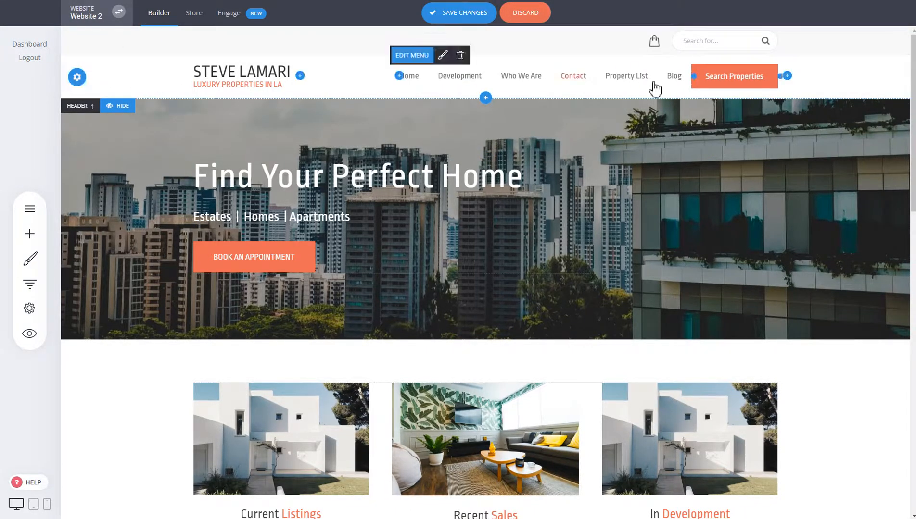
left_click(464, 16)
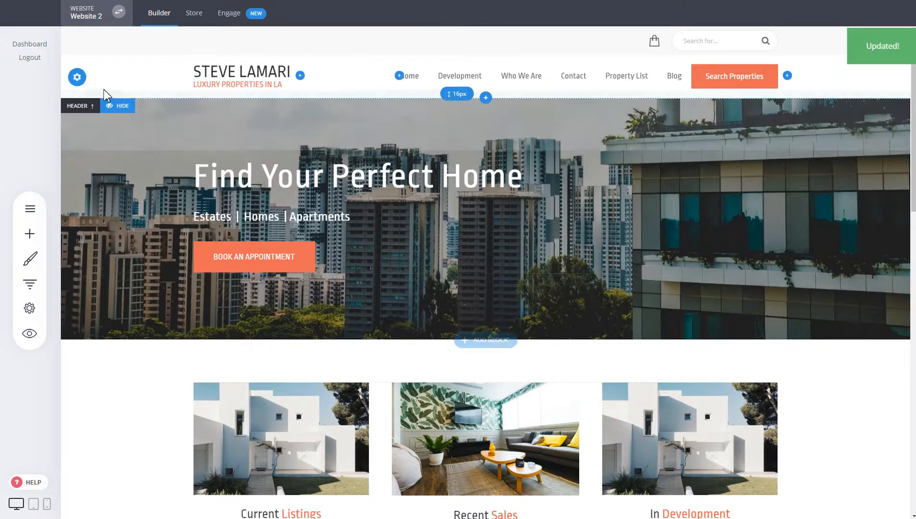
Open the header settings and try the On Top - Full-width and On Top - Compact header layouts.
left_click(77, 77)
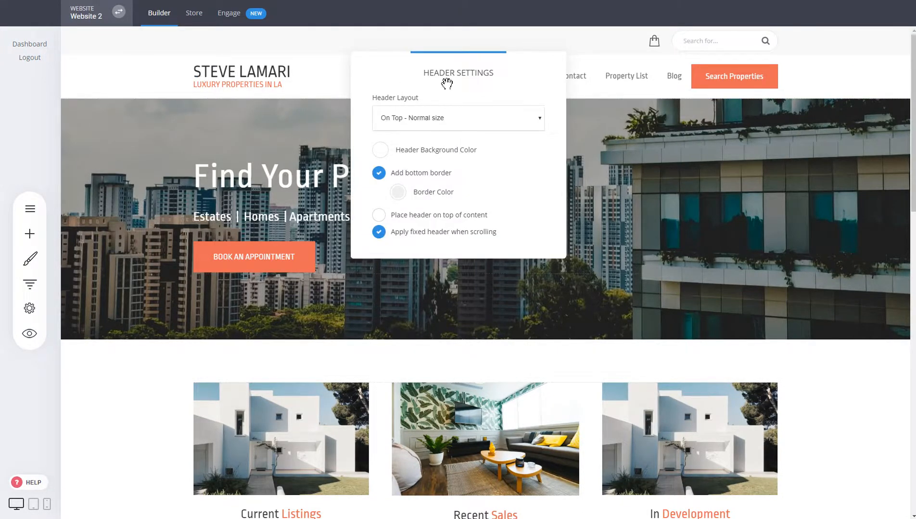
left_click_drag(446, 83, 557, 148)
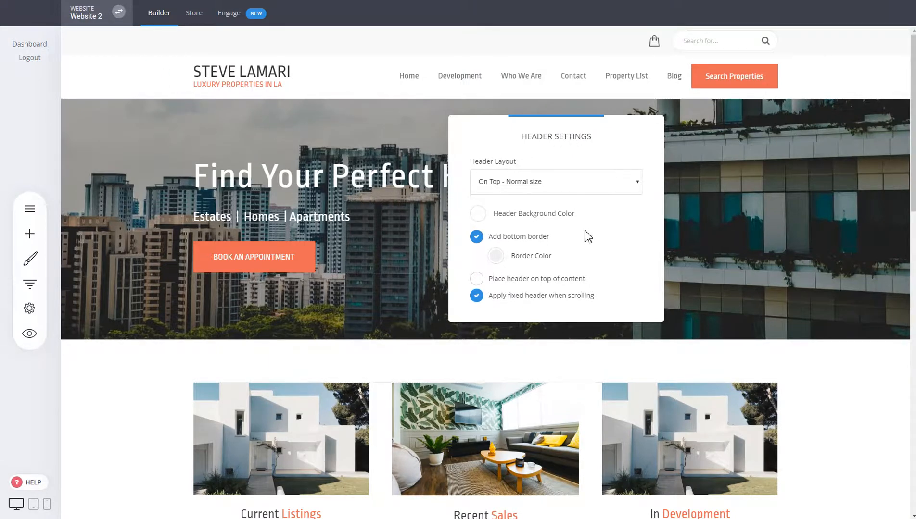
left_click(562, 185)
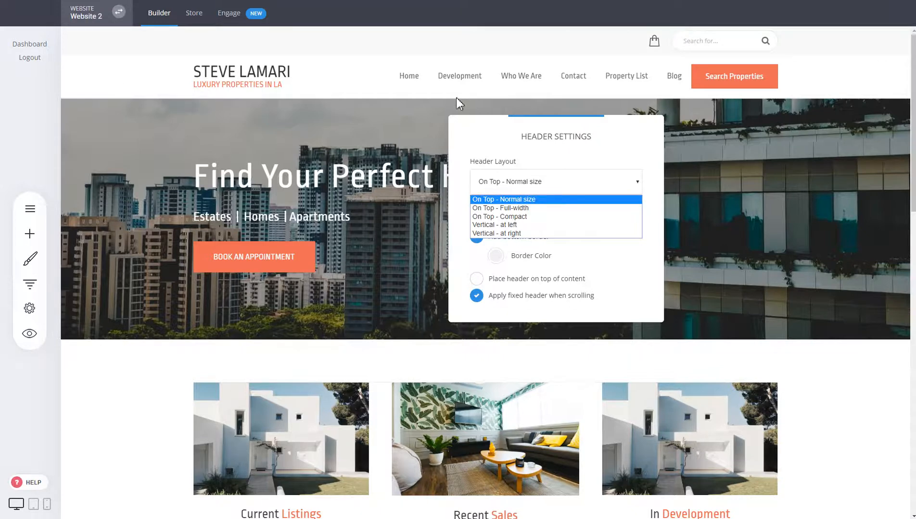
left_click(511, 209)
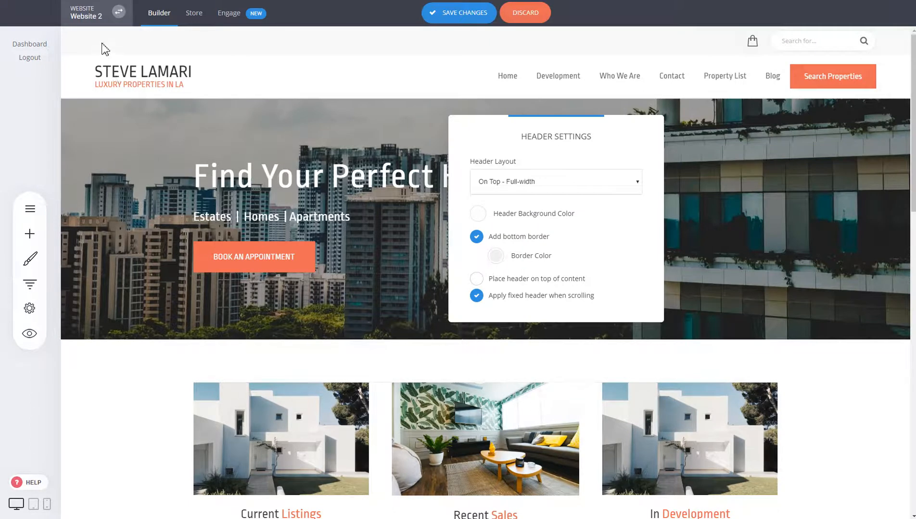
left_click(577, 189)
left_click(550, 217)
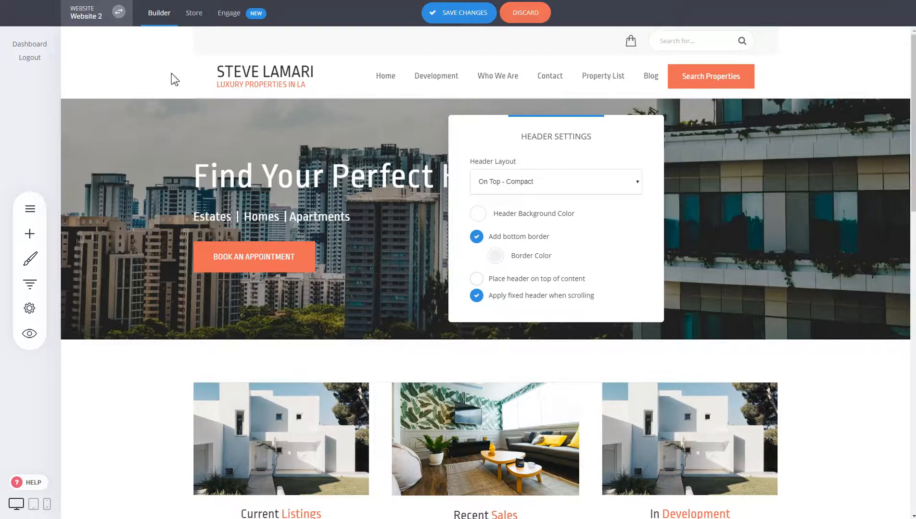
Try the Vertical - at left and Vertical - at right header layouts, and discard the layout changes.
left_click(556, 186)
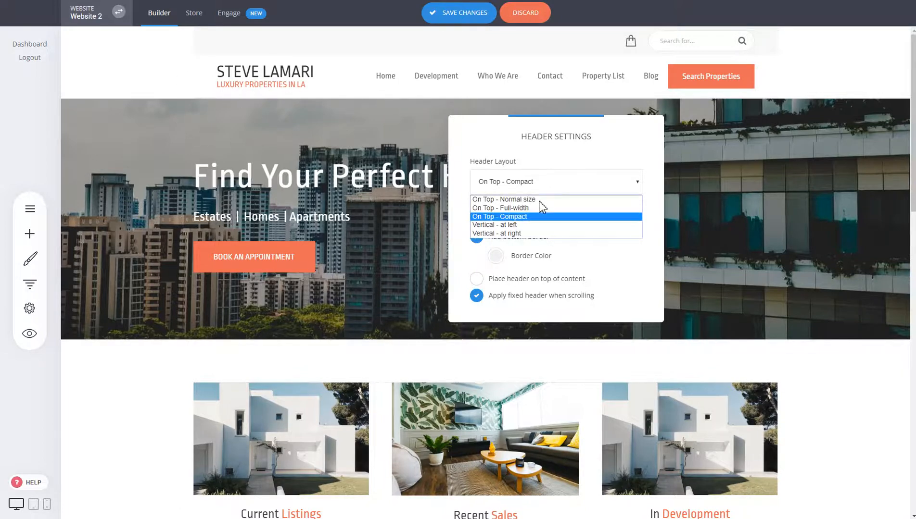
left_click(527, 225)
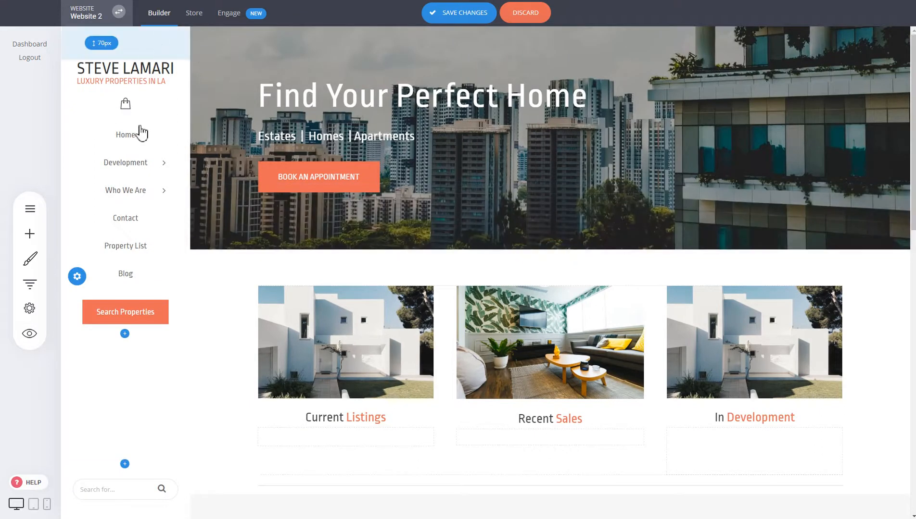
left_click(76, 276)
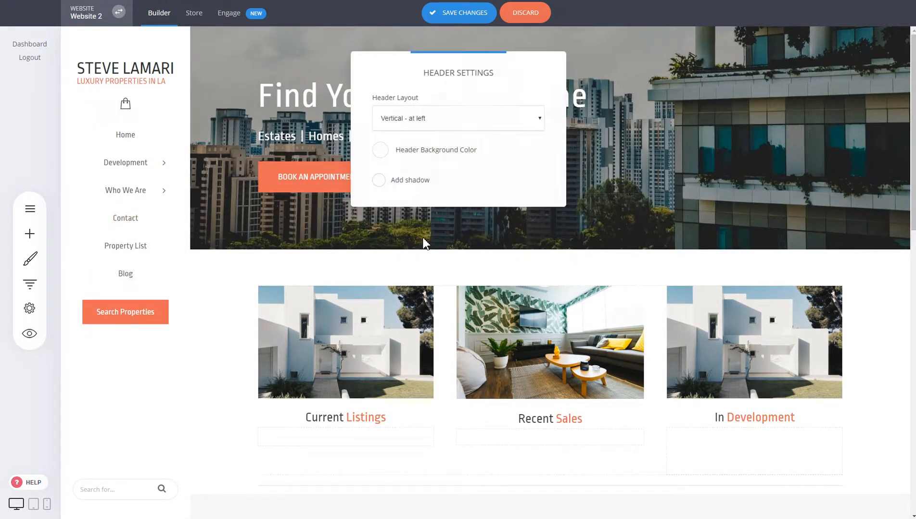
left_click(454, 124)
left_click(437, 172)
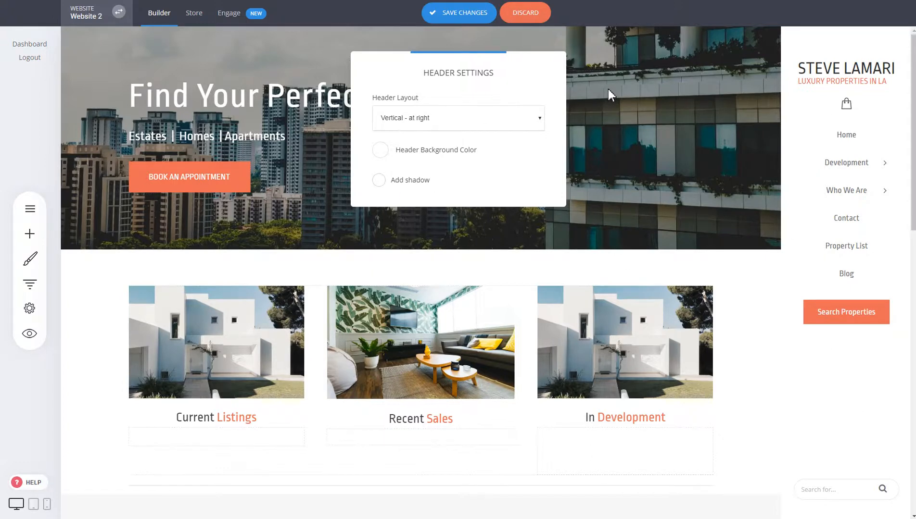
left_click(654, 91)
left_click(541, 22)
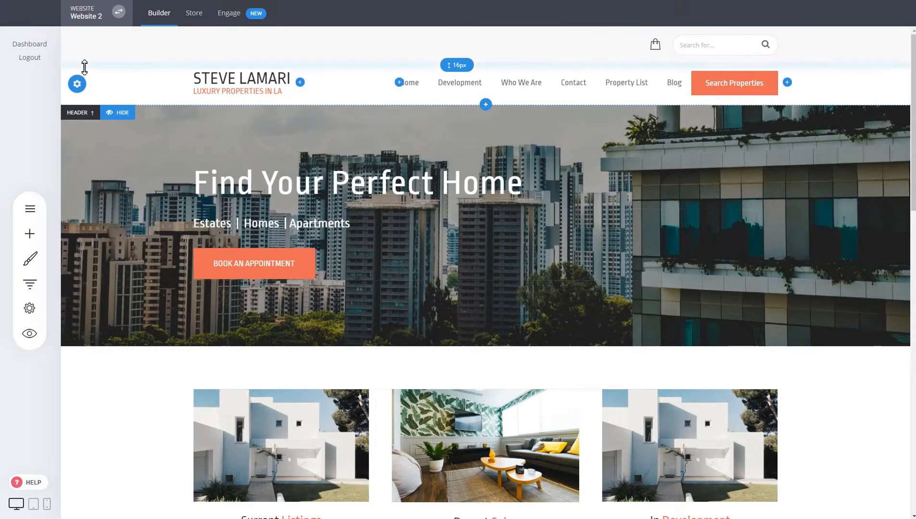
Enable placing the header on top of the content in the header settings.
left_click(74, 85)
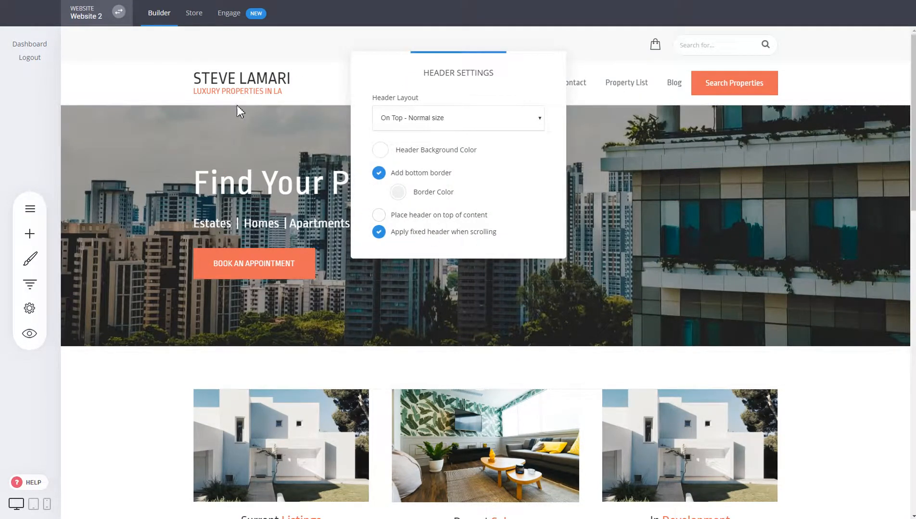
left_click(431, 223)
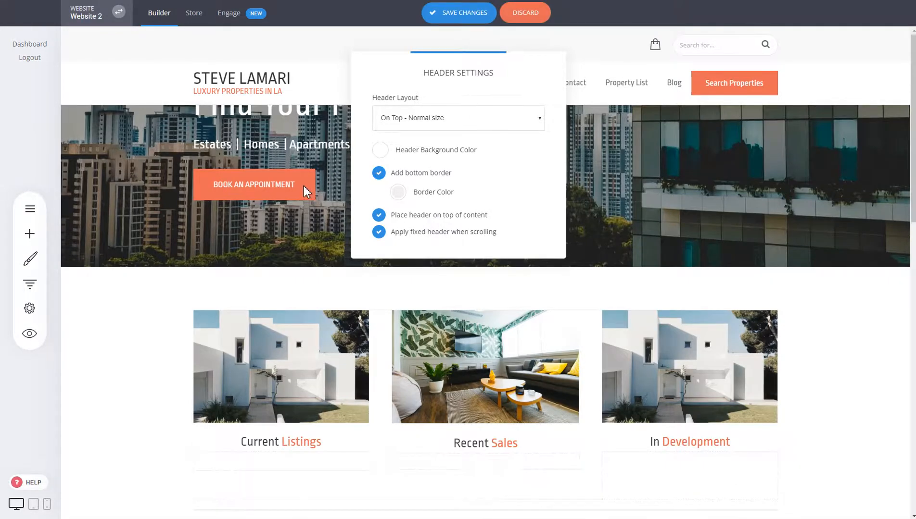
left_click(772, 160)
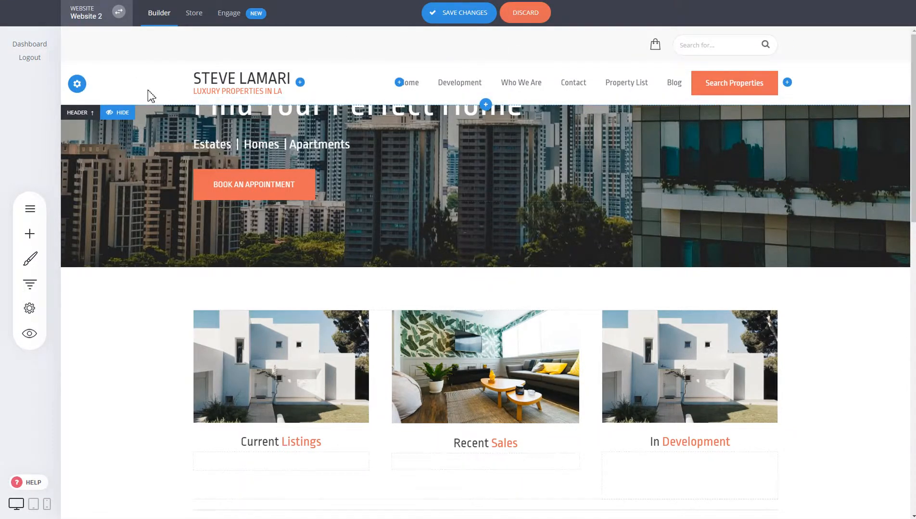
Turn off placing the header on top of content and increase the hero block's top padding to 287 px.
left_click(77, 89)
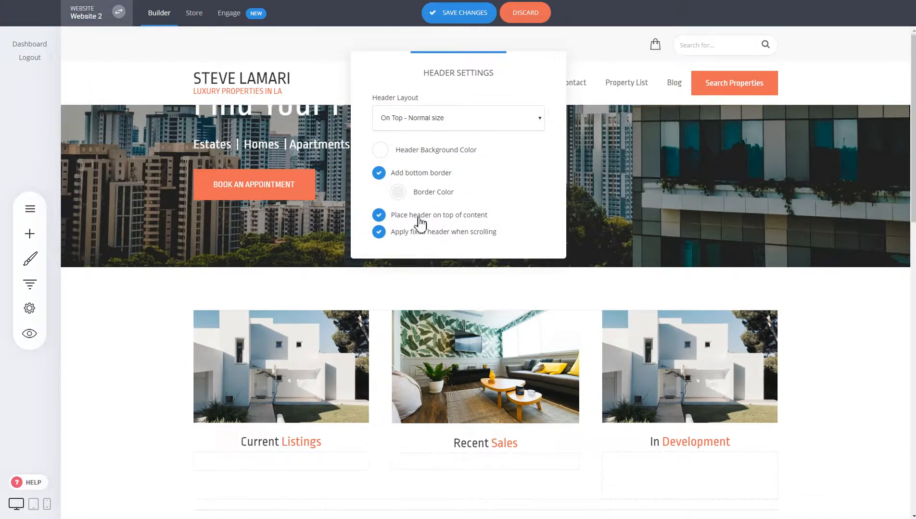
left_click(415, 215)
left_click(705, 190)
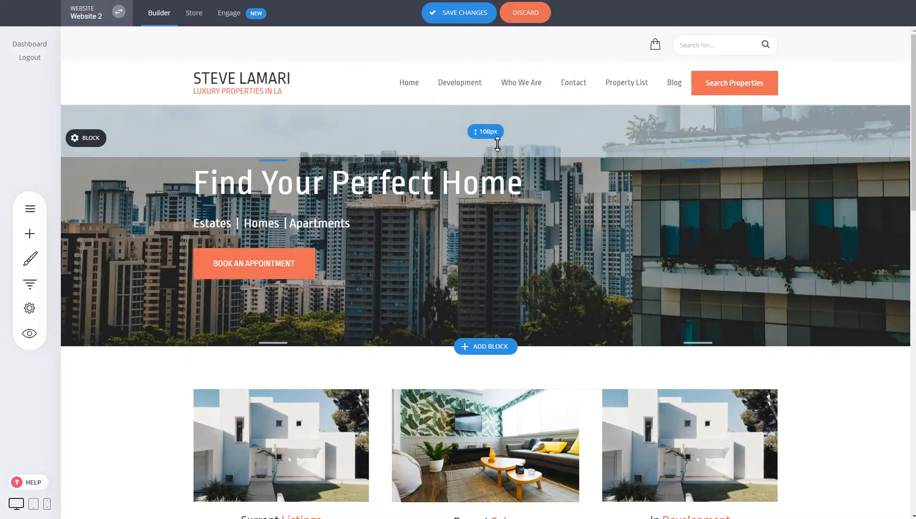
left_click_drag(497, 143, 485, 229)
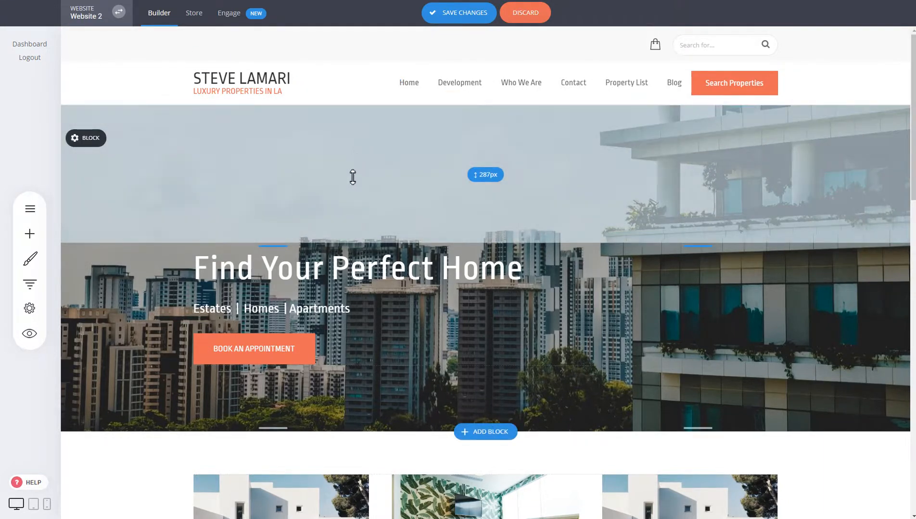
Re-enable the option that places the header on top of the content, over the hero block.
left_click(74, 85)
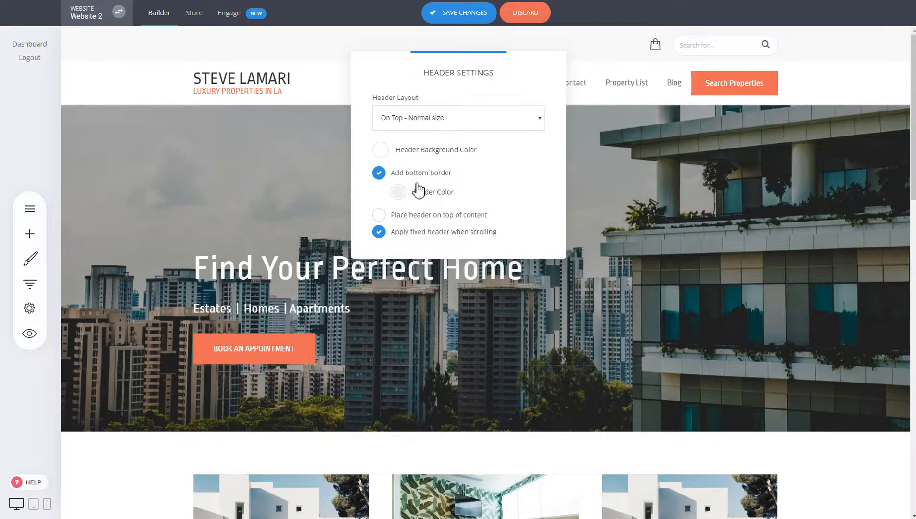
left_click(424, 217)
left_click(256, 143)
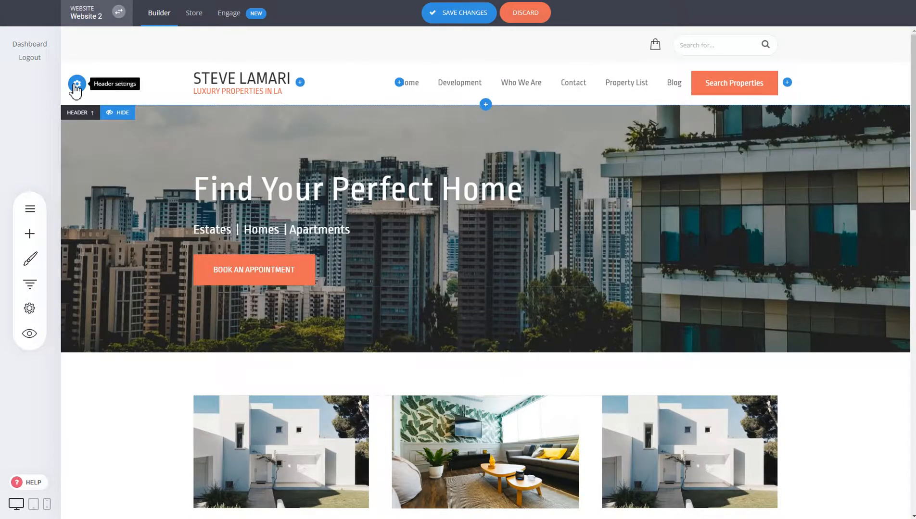
Set the header background color to transparent.
left_click(77, 85)
left_click(379, 151)
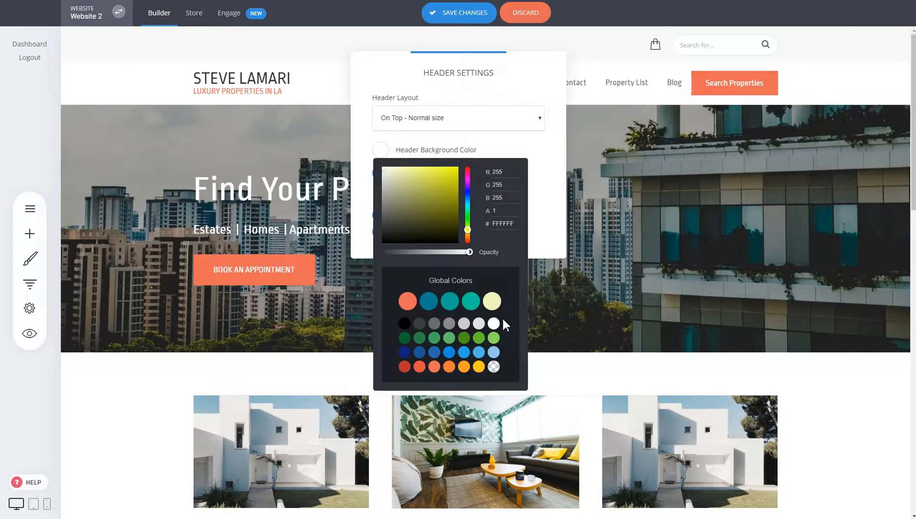
left_click(492, 367)
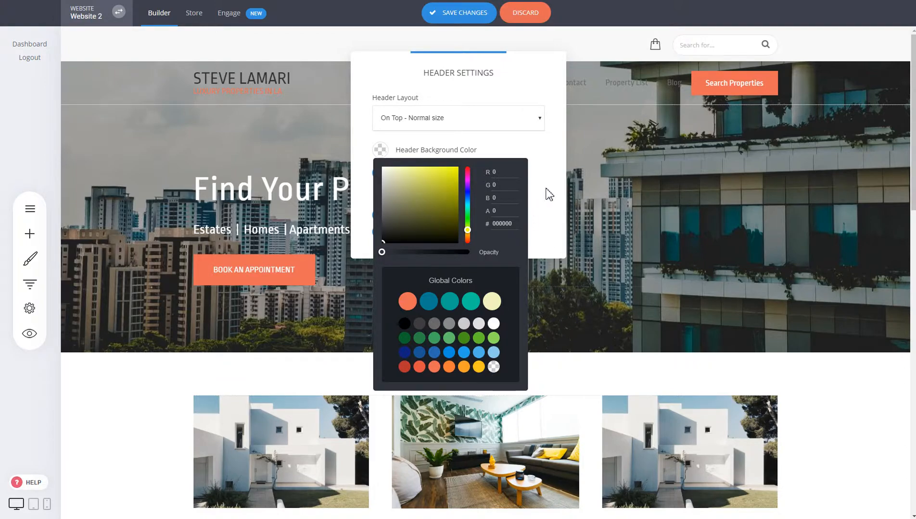
left_click(635, 181)
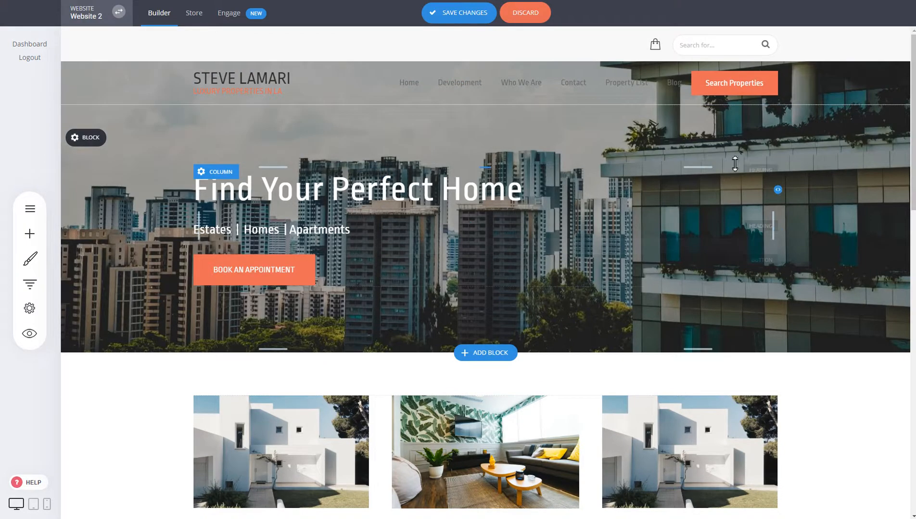
Change the text color of the header navigation menu to white.
mouse_move(434, 86)
left_click(442, 60)
left_click(373, 168)
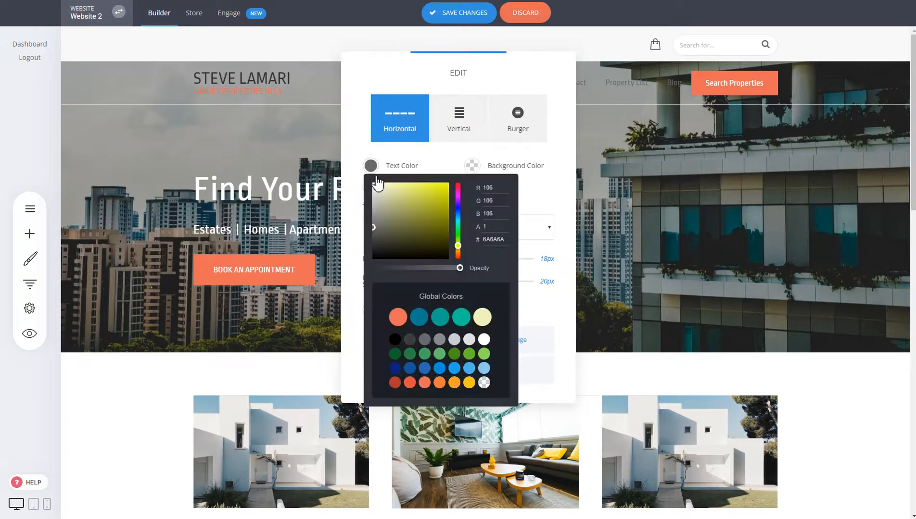
left_click(484, 340)
left_click(630, 228)
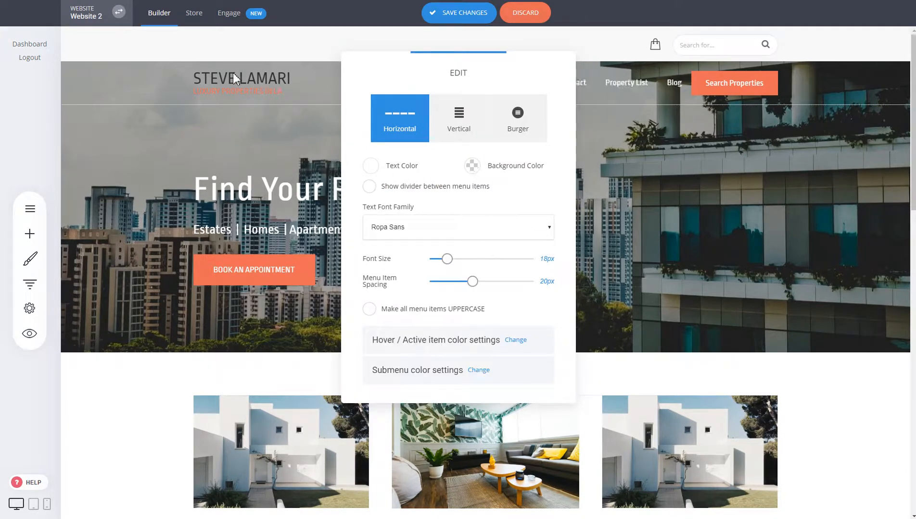
Change the first line of the header's text logo to a white foreground color.
left_click(227, 77)
left_click(202, 59)
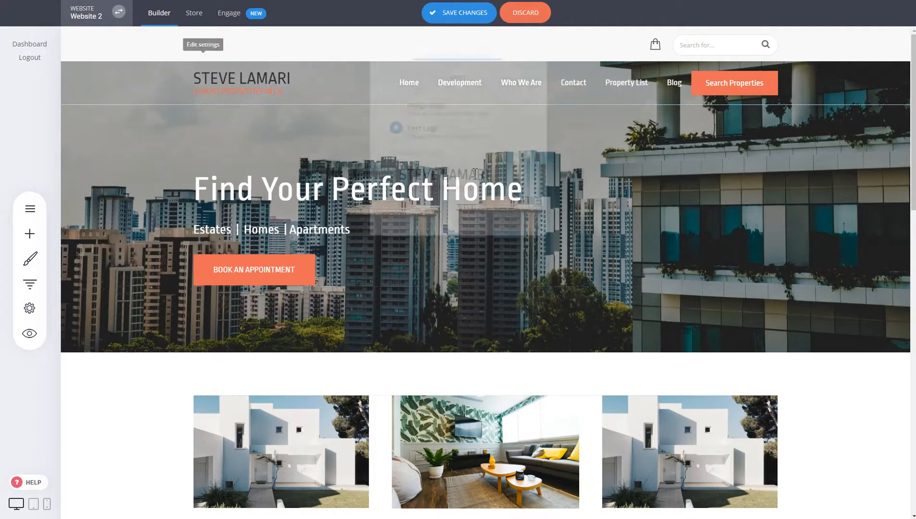
triple_click(462, 180)
left_click(515, 150)
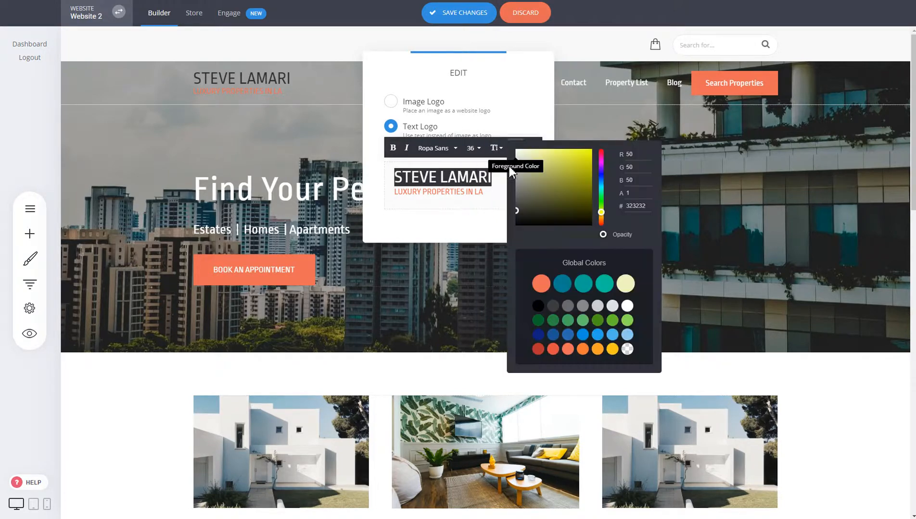
left_click(627, 307)
left_click(762, 212)
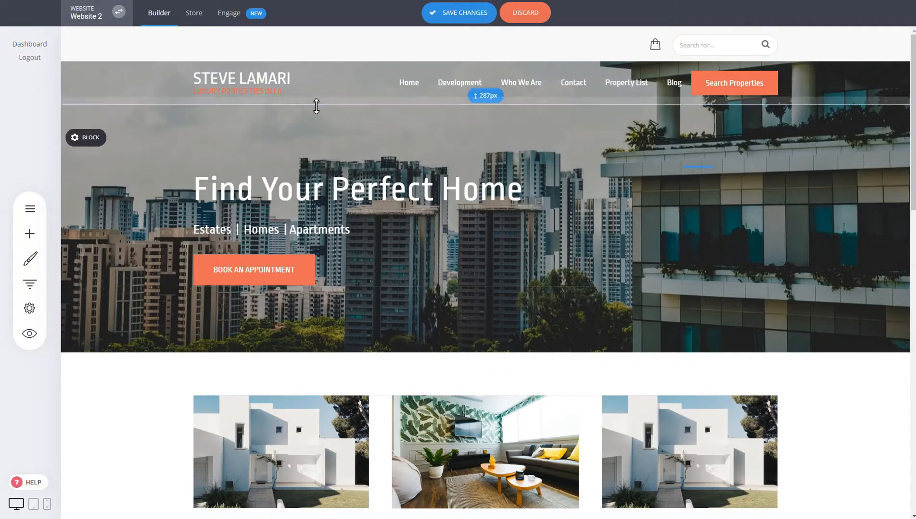
Review the header settings and discard all unsaved header and hero block changes.
left_click(83, 87)
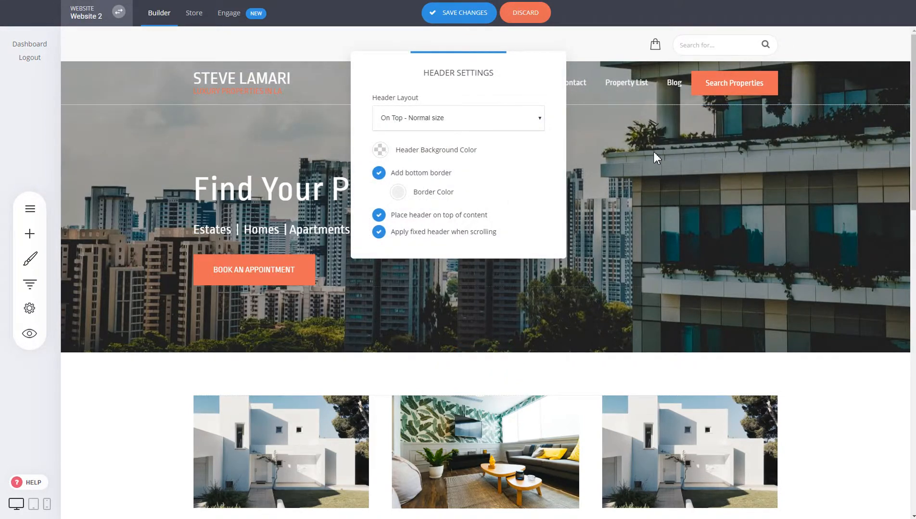
left_click(527, 17)
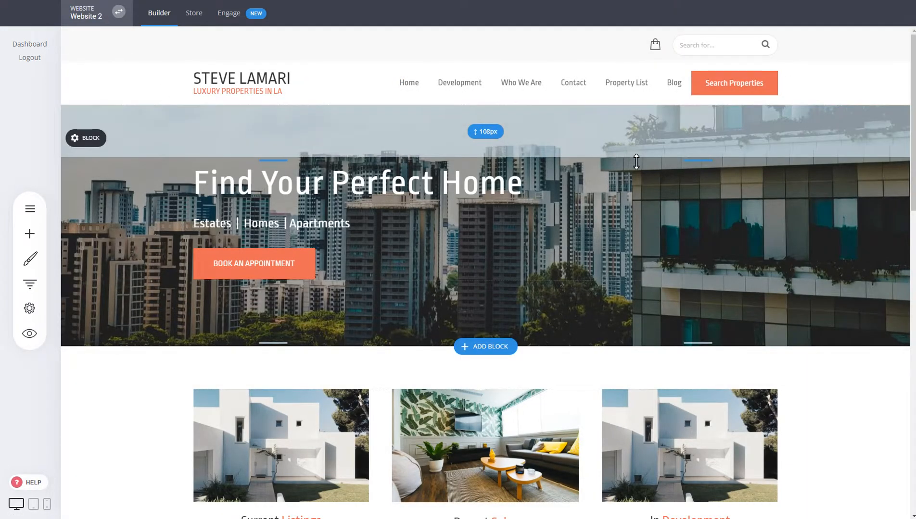
Examine how the header behaves while moving down and back up the page.
scroll(636, 162, "down", 10)
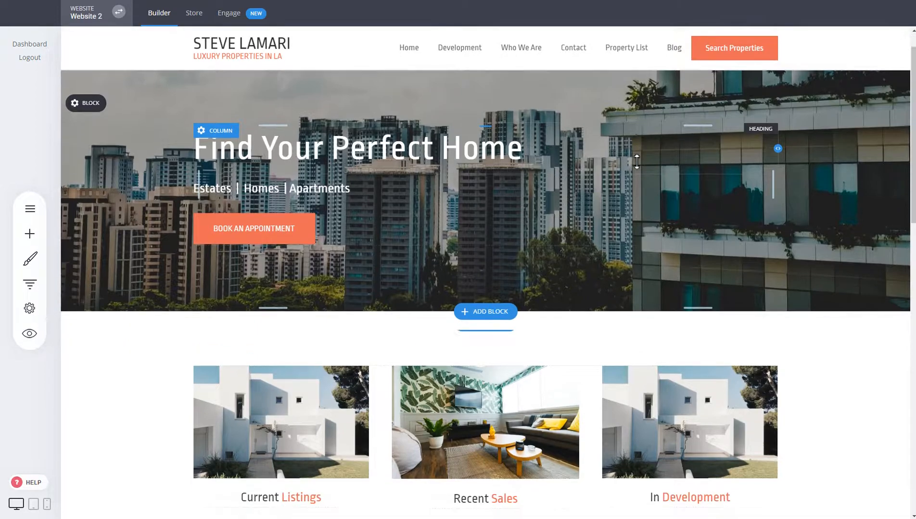
scroll(637, 159, "up", 6)
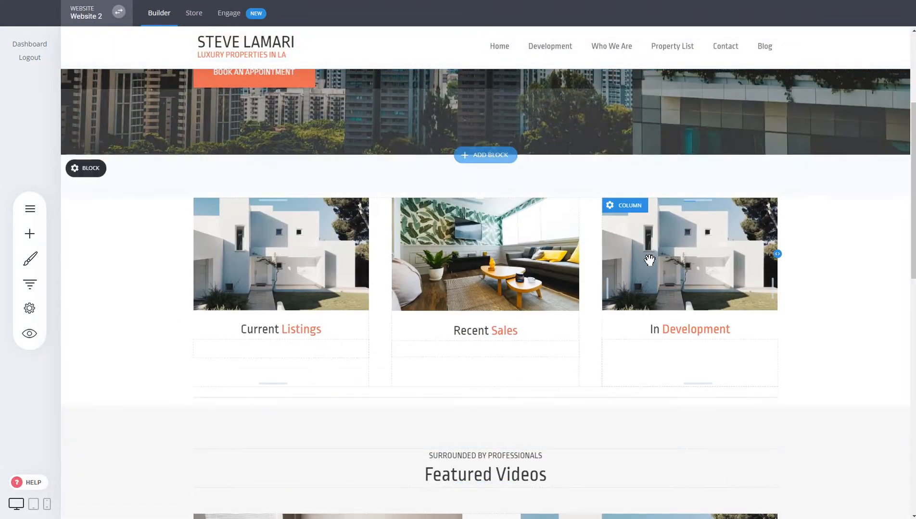
scroll(648, 259, "up", 5)
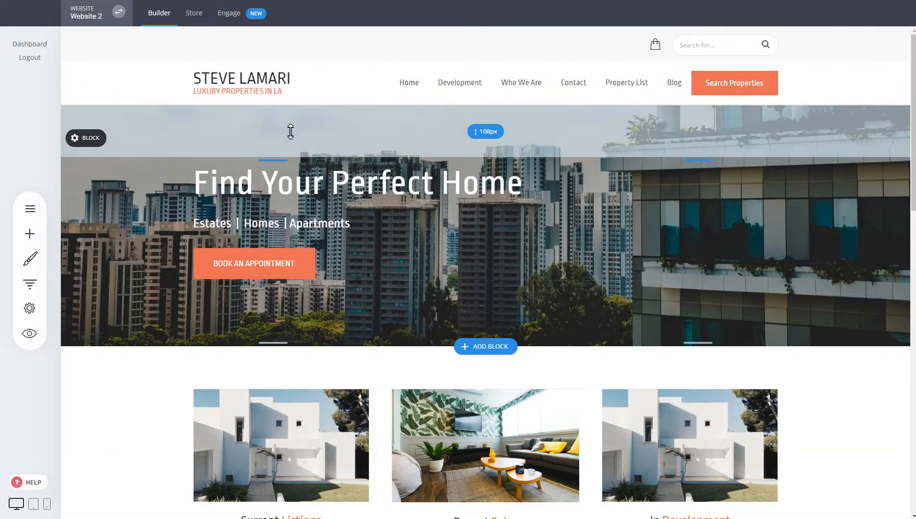
Turn off the fixed header when scrolling in the header settings and save the changes.
left_click(76, 83)
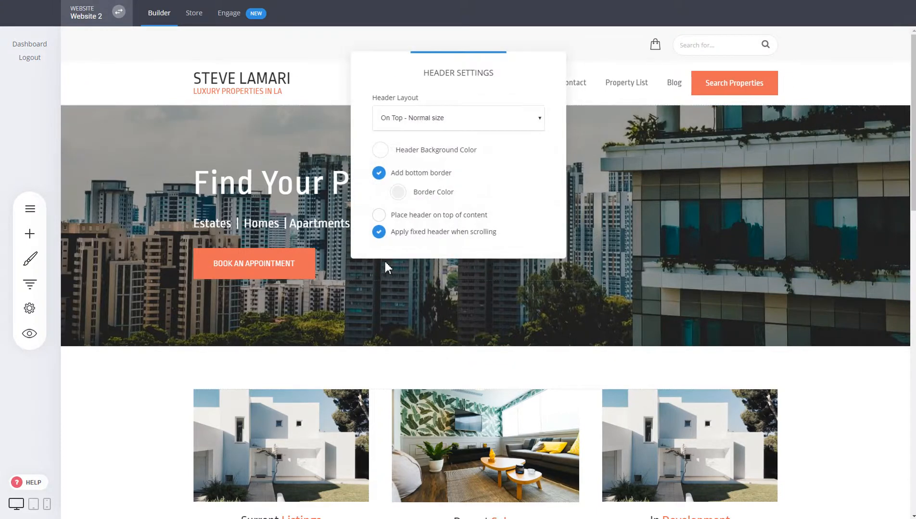
left_click(420, 233)
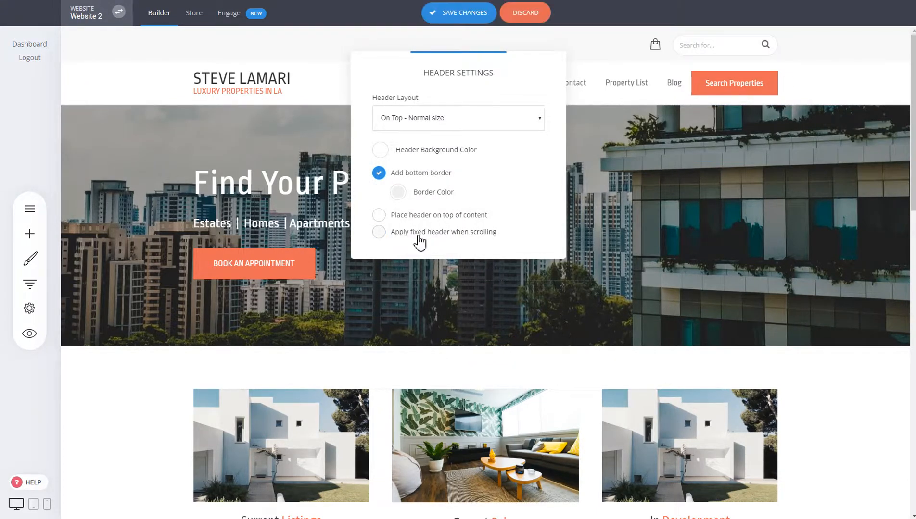
left_click(525, 13)
scroll(506, 190, "down", 5)
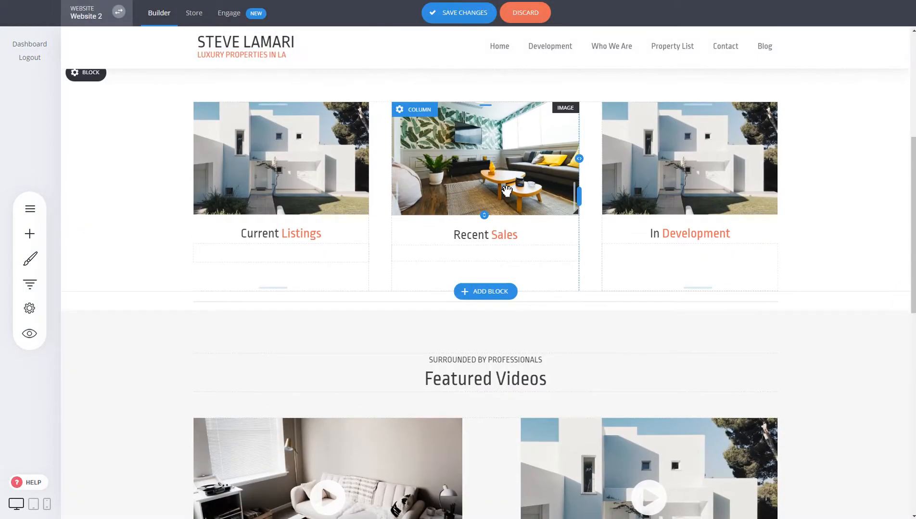
scroll(505, 195, "up", 5)
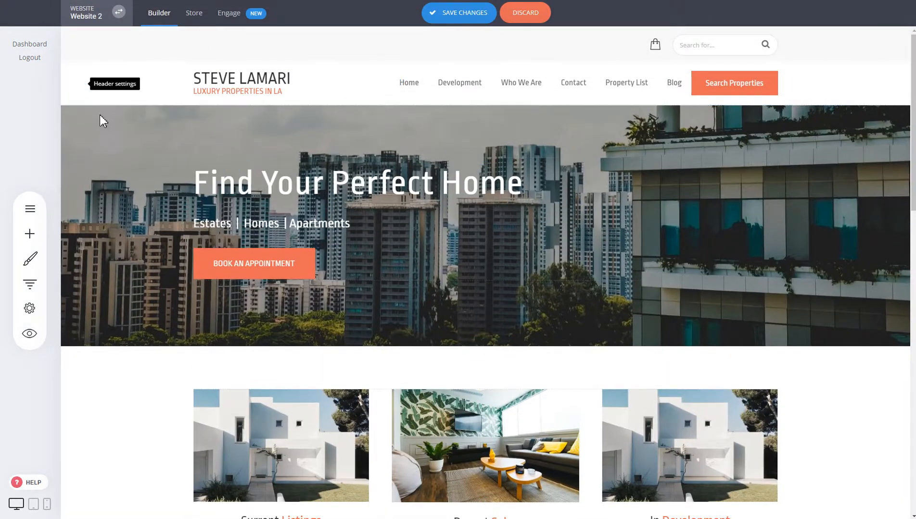
left_click(76, 84)
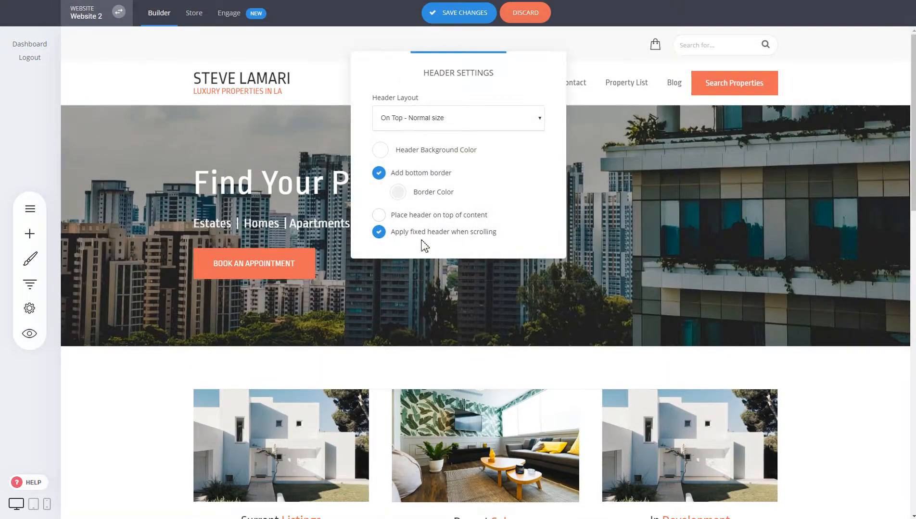
left_click(465, 14)
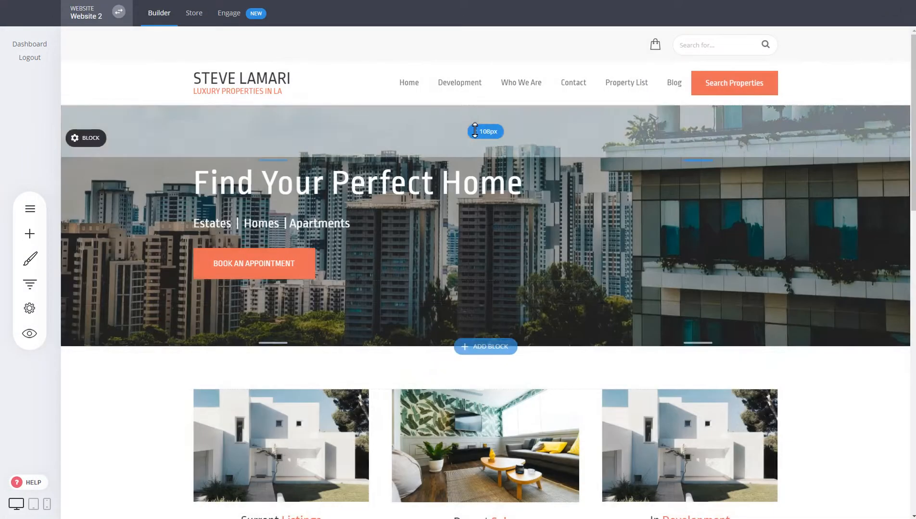
Re-enable the fixed header when scrolling in the header settings and check how it follows the page.
scroll(475, 131, "down", 5)
scroll(474, 130, "up", 5)
left_click(77, 84)
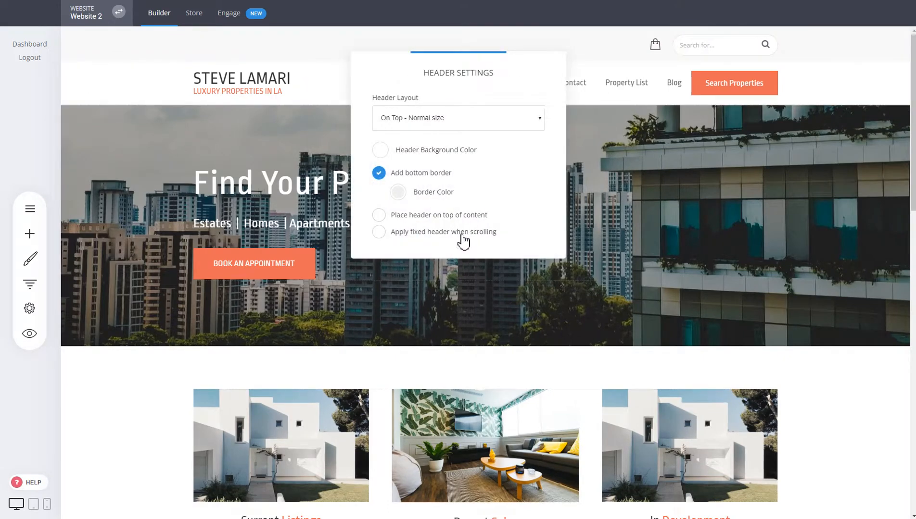
left_click(462, 234)
left_click(637, 233)
scroll(637, 233, "down", 5)
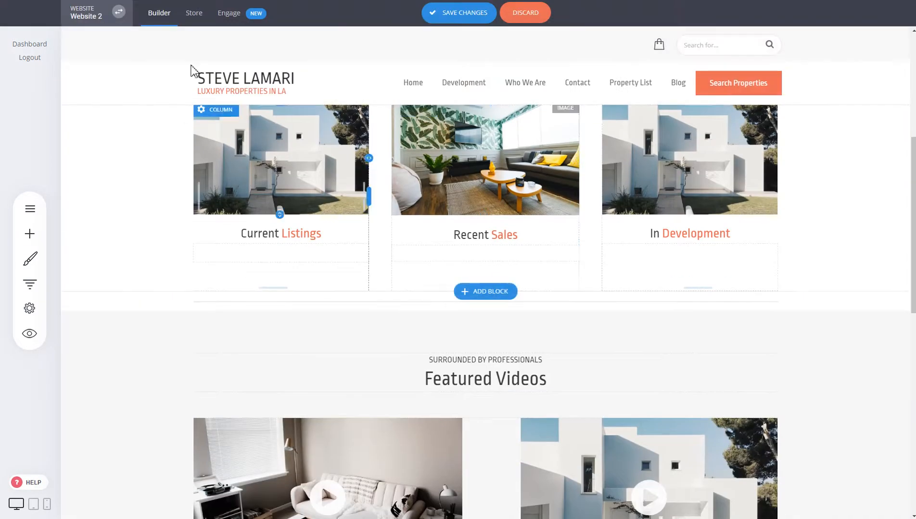
scroll(631, 170, "up", 5)
scroll(634, 167, "down", 4)
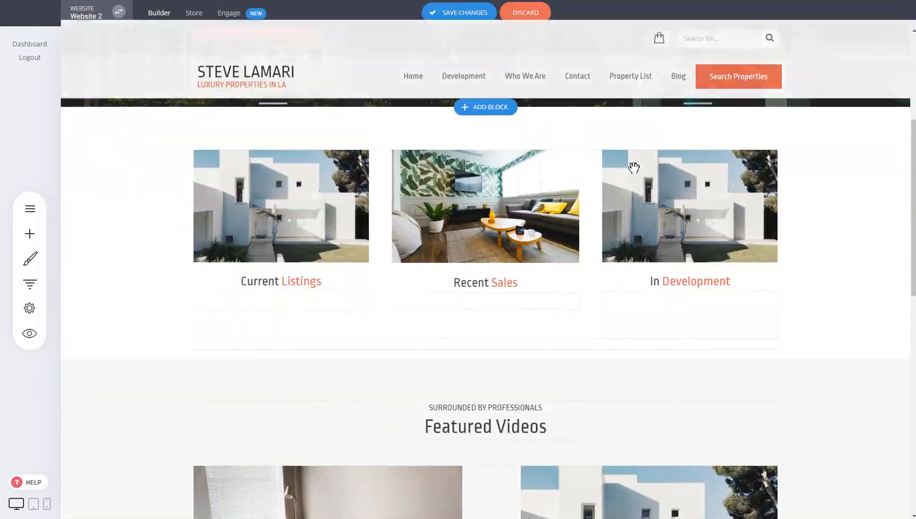
scroll(423, 147, "down", 4)
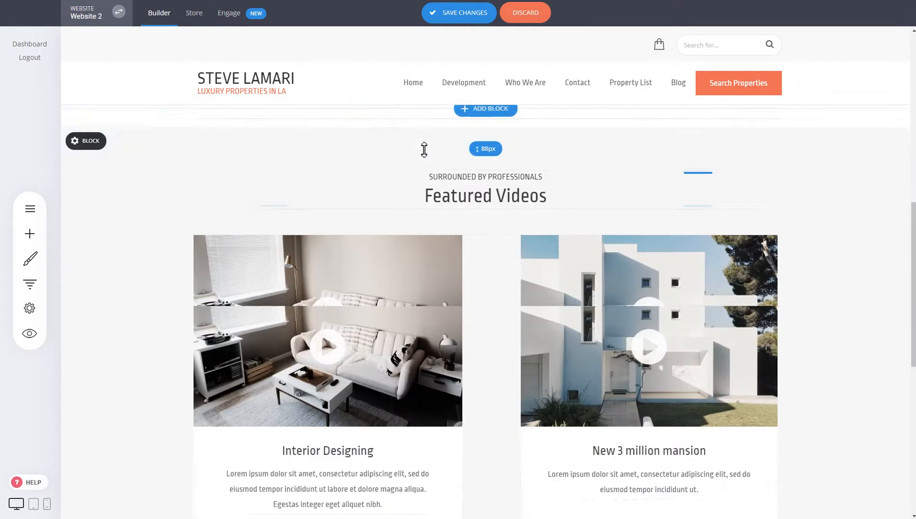
scroll(394, 176, "up", 4)
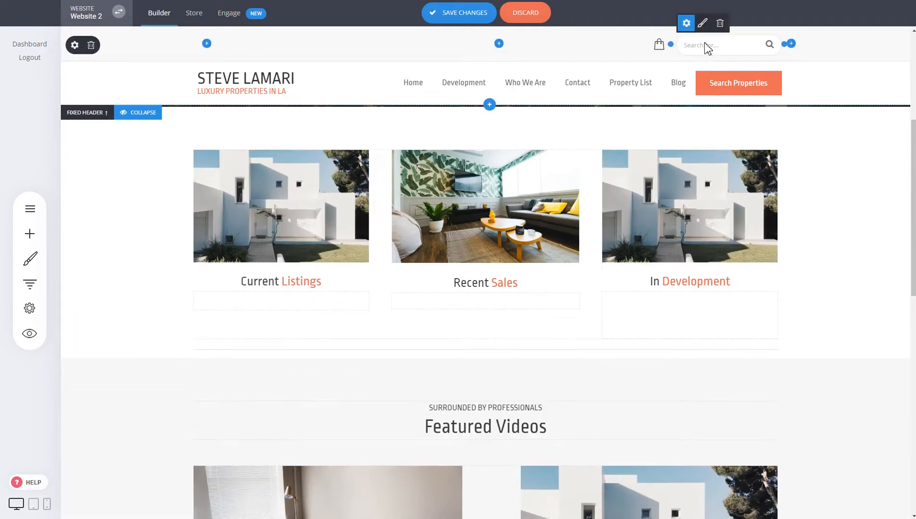
Delete the upper row with the cart and search widgets from the fixed header, confirming the deletion.
left_click(91, 46)
left_click(482, 246)
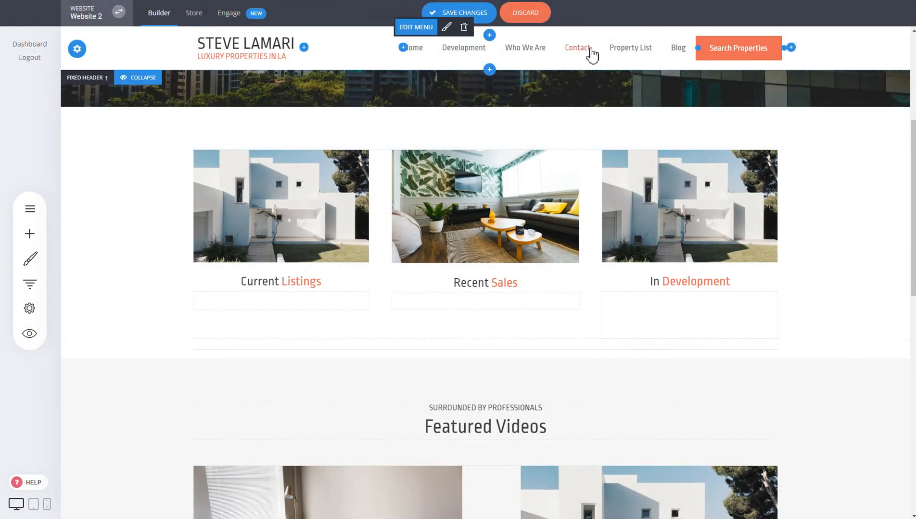
scroll(664, 197, "up", 5)
scroll(663, 196, "down", 2)
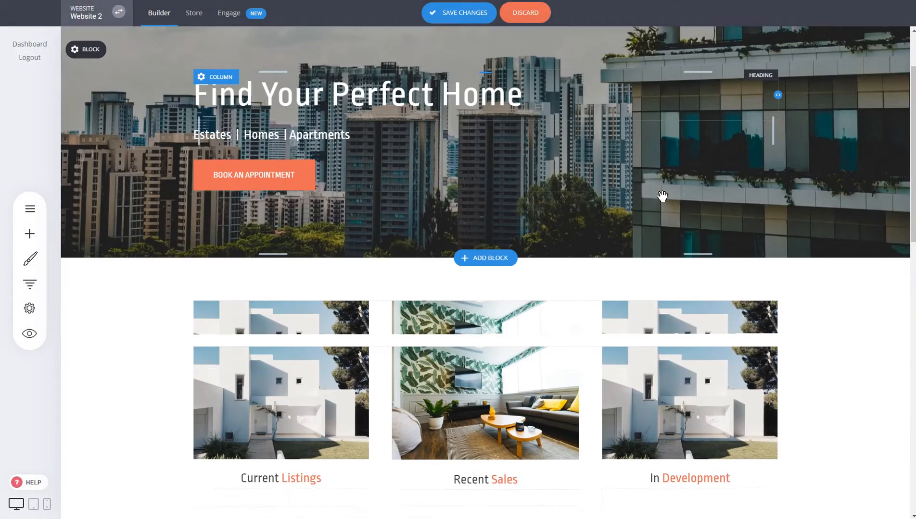
scroll(662, 197, "down", 5)
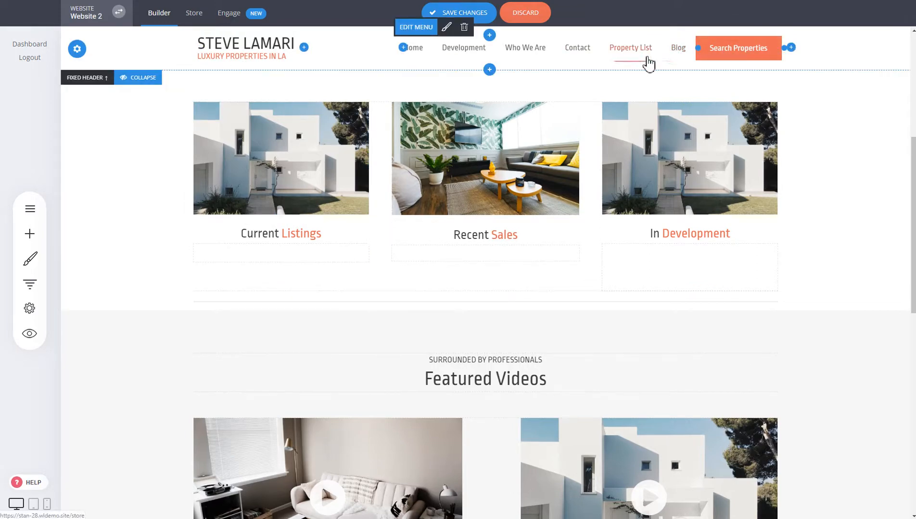
scroll(481, 202, "up", 5)
Delete the Search Properties button from the fixed header.
scroll(457, 130, "down", 4)
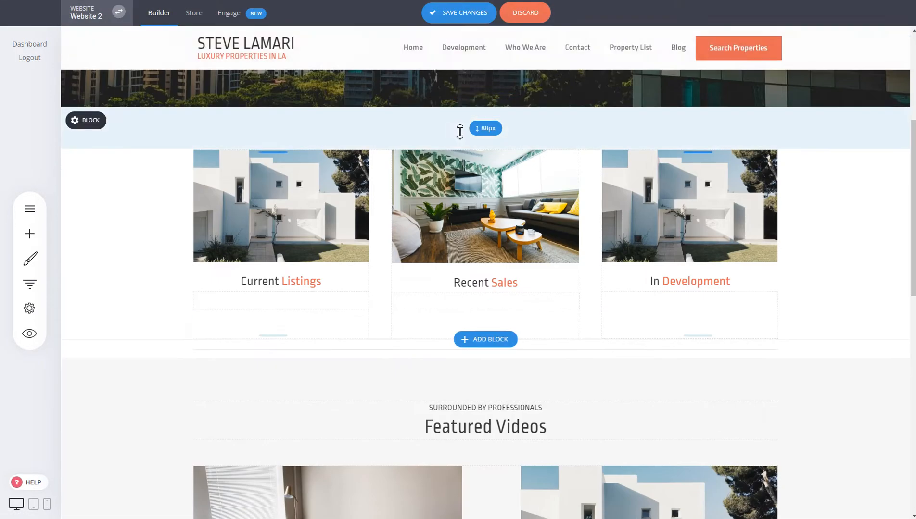
scroll(460, 131, "down", 1)
left_click(739, 28)
left_click(507, 236)
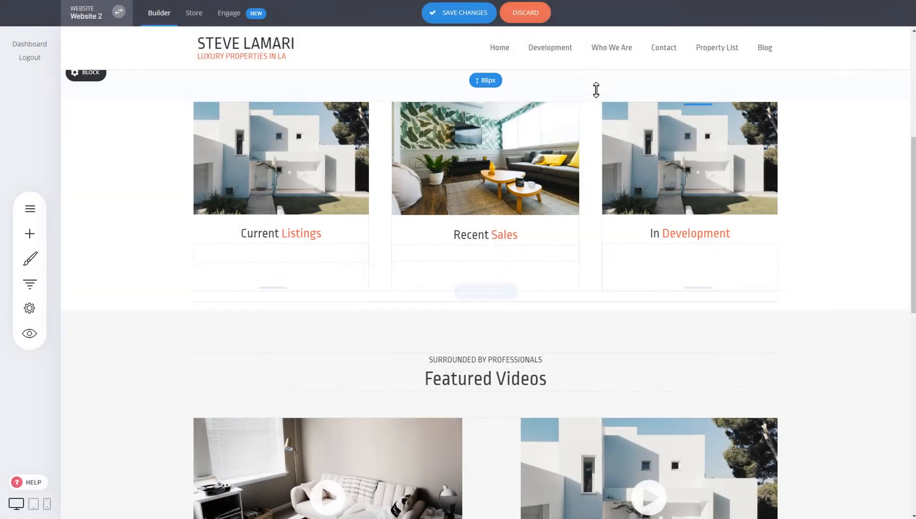
Remove the Development item and its submenu from the fixed header's menu, and save the changes.
left_click(519, 35)
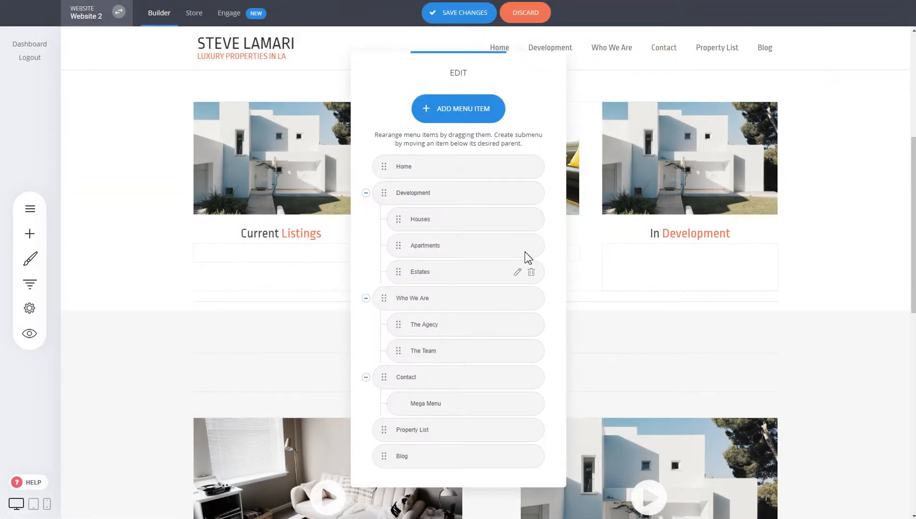
left_click(533, 196)
left_click(503, 223)
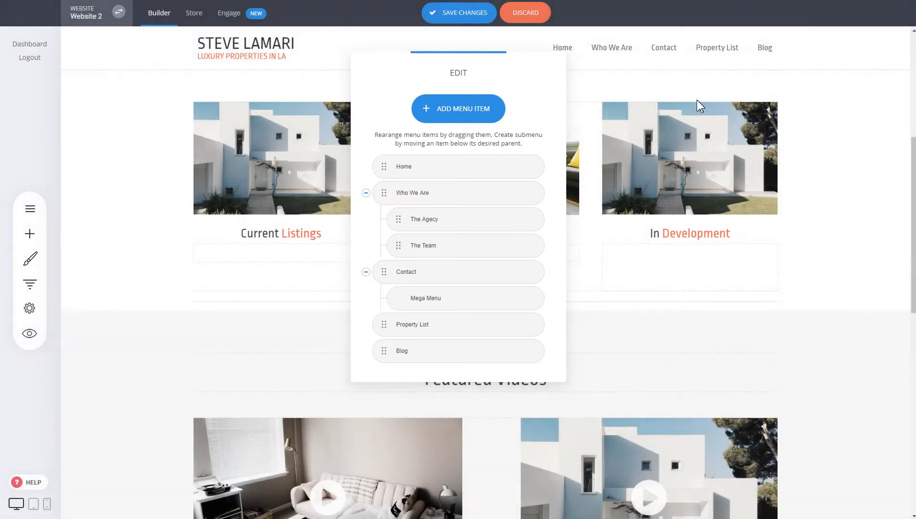
left_click(696, 100)
left_click(469, 19)
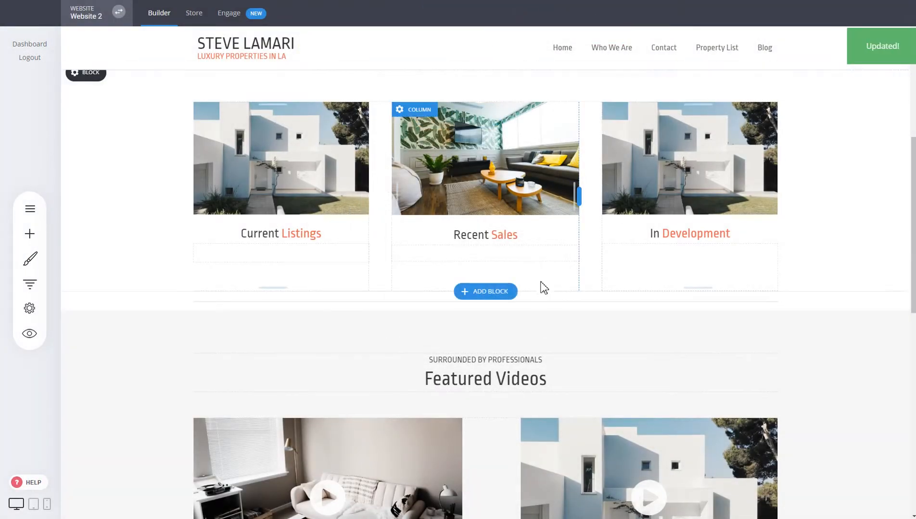
Compare the regular header with the fixed header along the whole page.
scroll(487, 259, "up", 6)
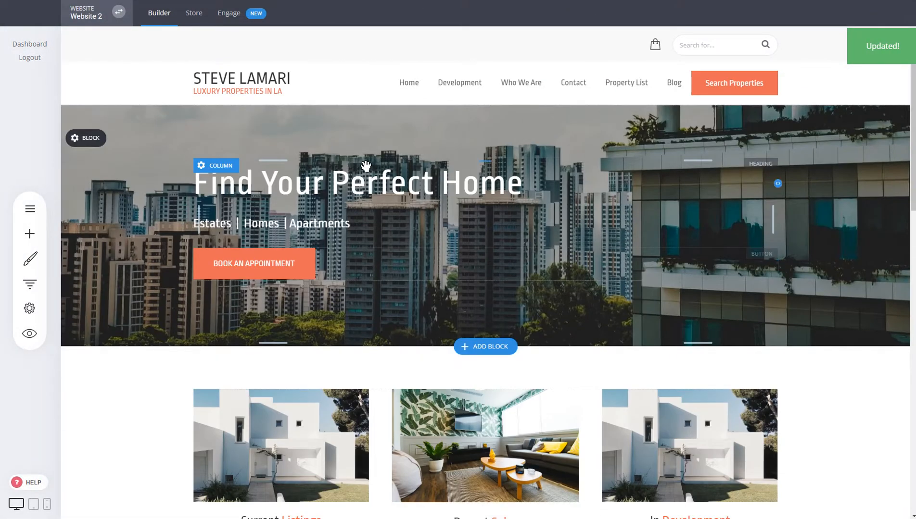
scroll(461, 145, "down", 5)
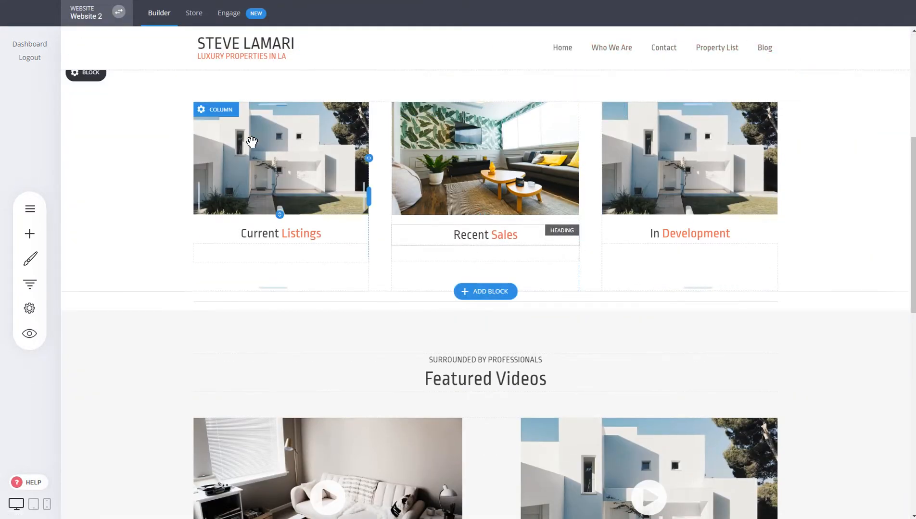
scroll(259, 137, "down", 5)
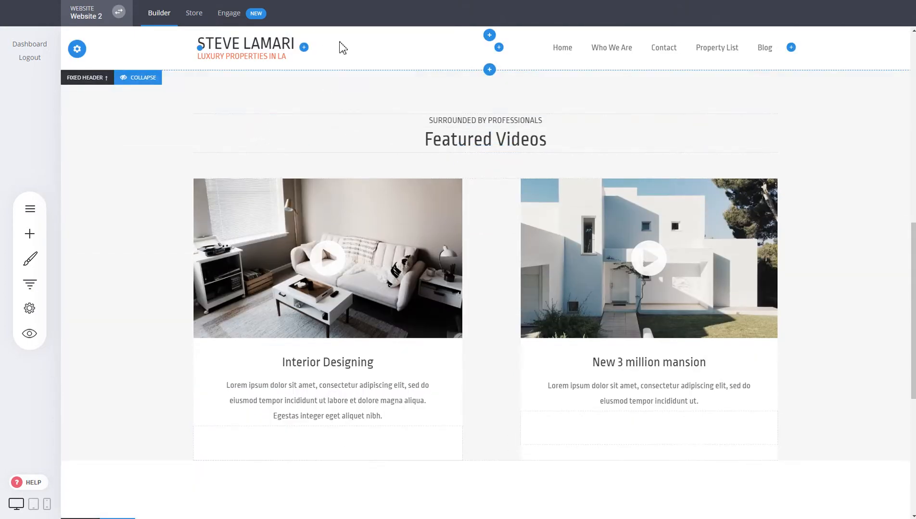
scroll(364, 149, "down", 7)
scroll(593, 240, "up", 8)
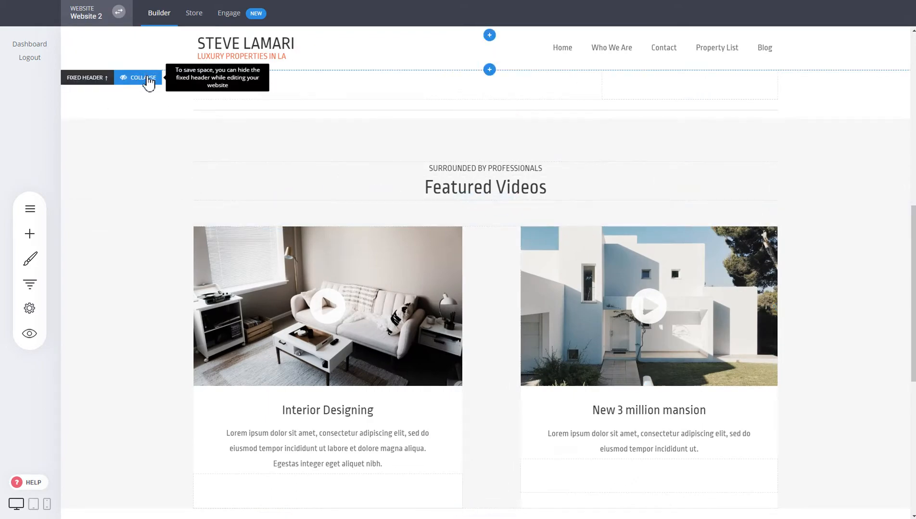
Collapse the fixed header in the editor and check the page without it in the way.
left_click(149, 80)
scroll(231, 213, "up", 6)
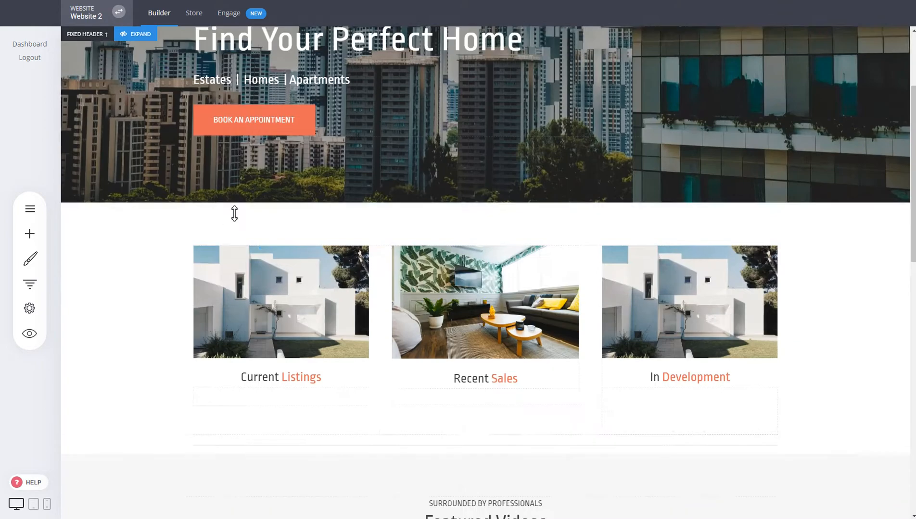
scroll(234, 214, "up", 2)
scroll(236, 213, "down", 10)
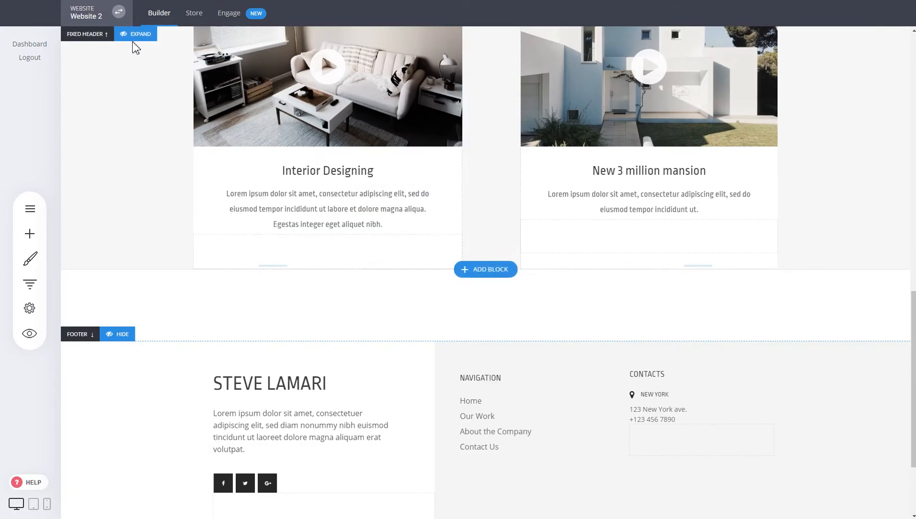
scroll(306, 235, "up", 10)
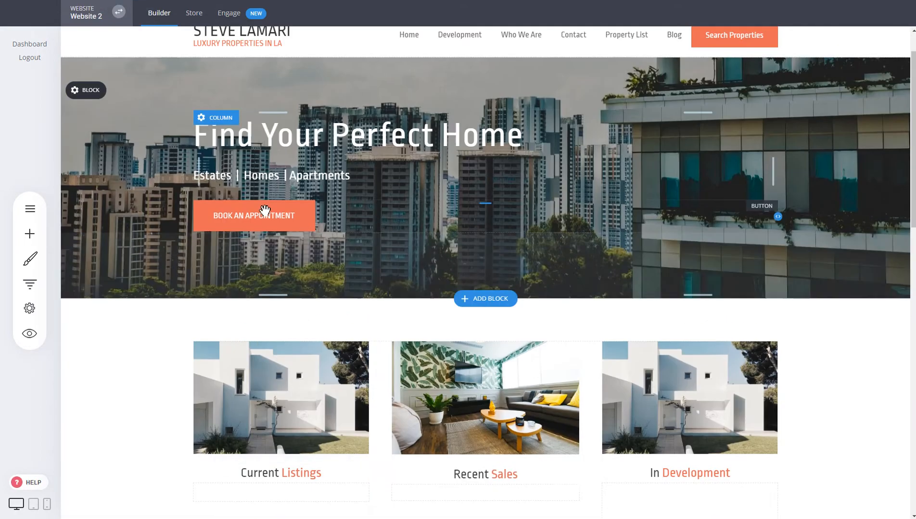
scroll(265, 210, "down", 5)
scroll(265, 203, "up", 6)
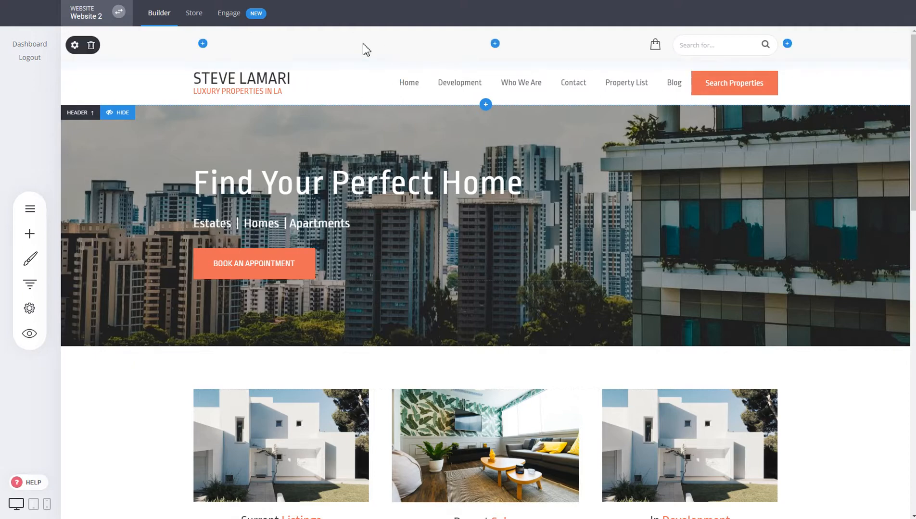
Hide the page's main header, preview the page without it, and show the header again.
left_click(128, 111)
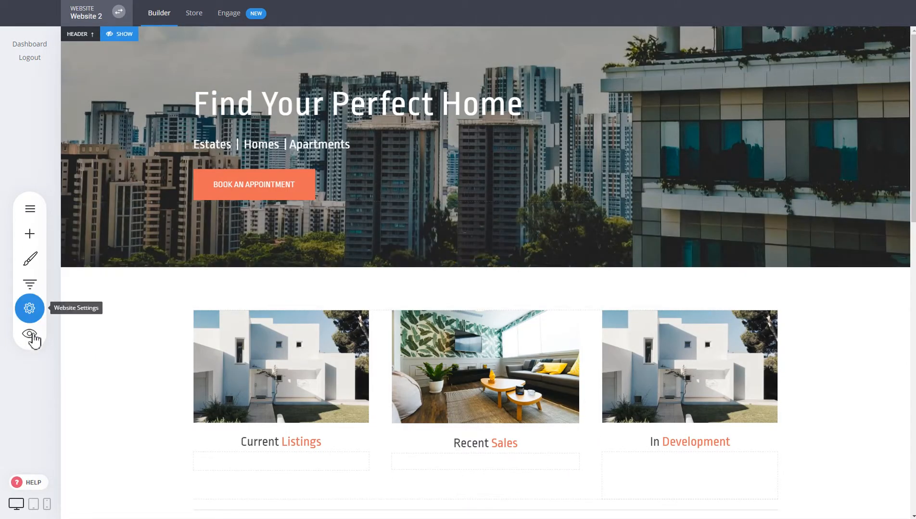
left_click(28, 337)
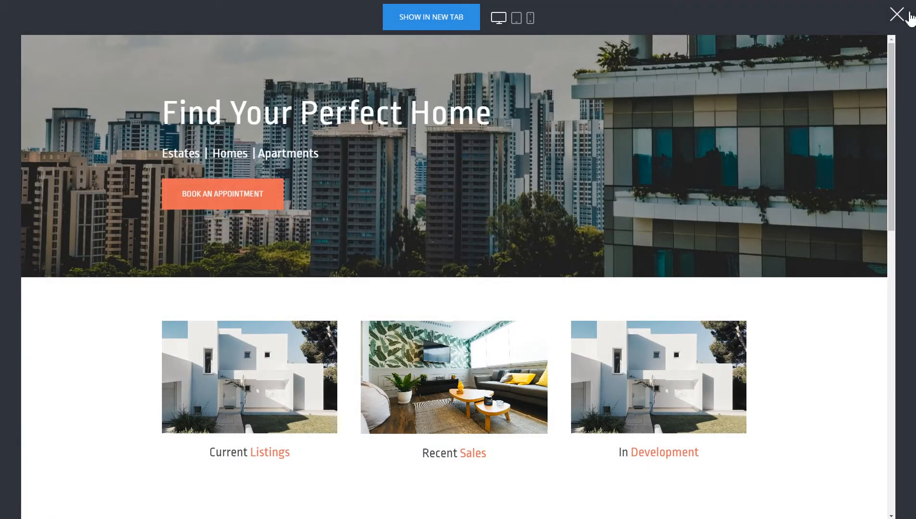
left_click(896, 15)
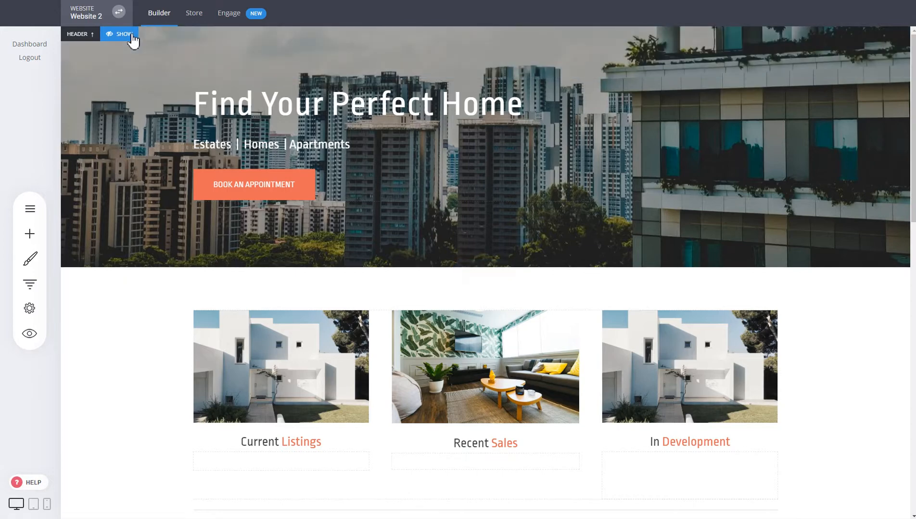
left_click(130, 36)
Hide the footer at the end of the page and show it again.
scroll(713, 198, "down", 20)
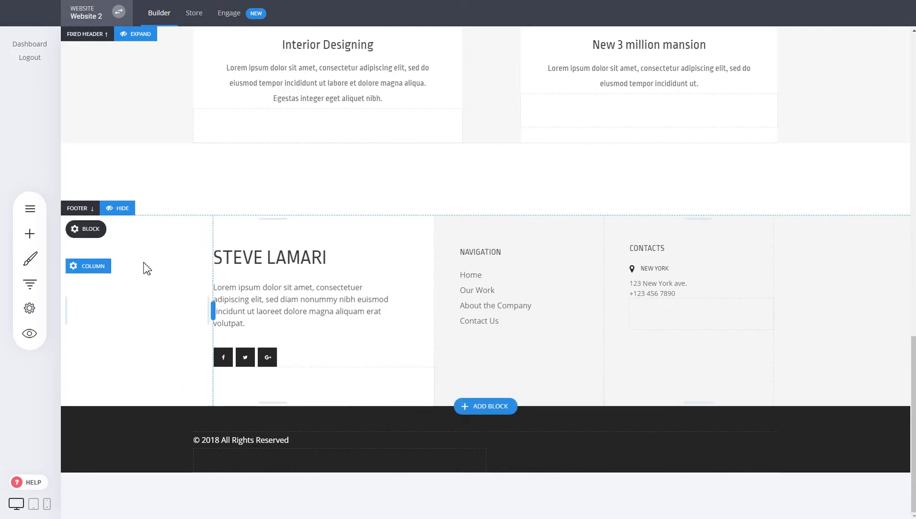
left_click(124, 211)
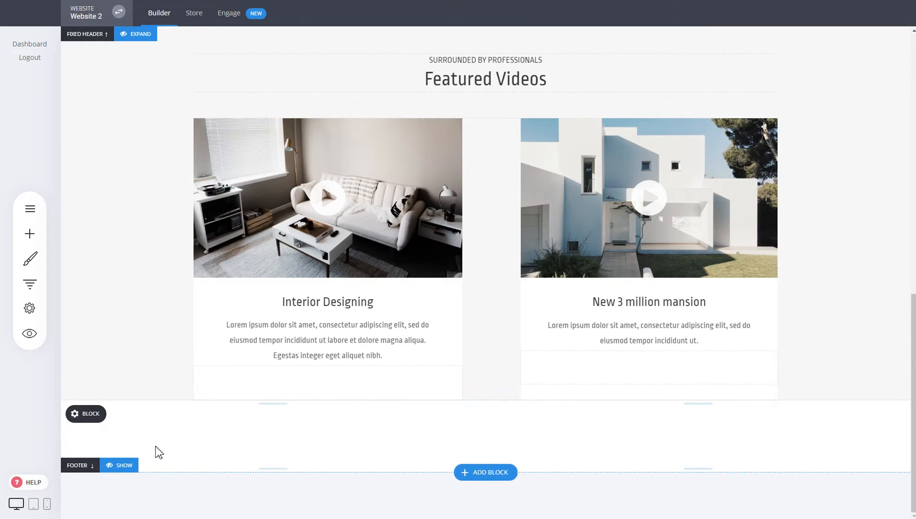
left_click(124, 466)
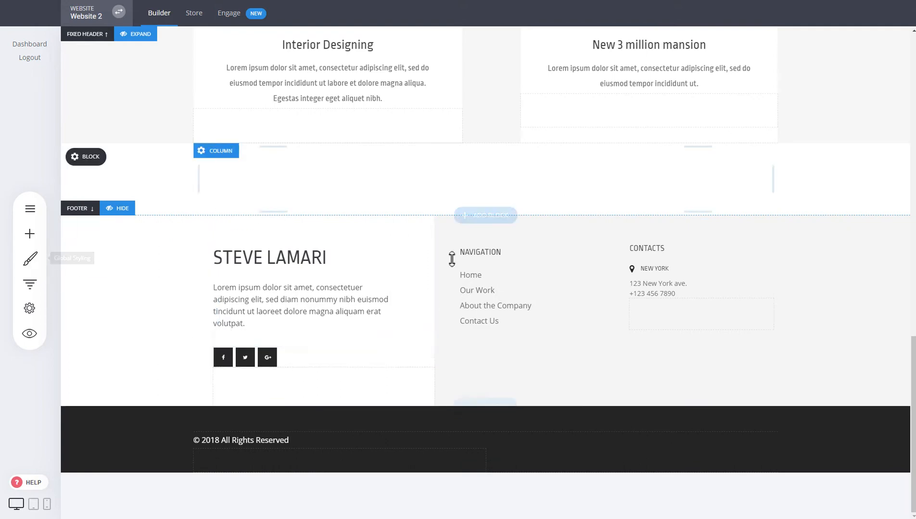
Review the items of the main header's navigation menu in its editor and close it unchanged.
left_click_drag(913, 407, 912, 89)
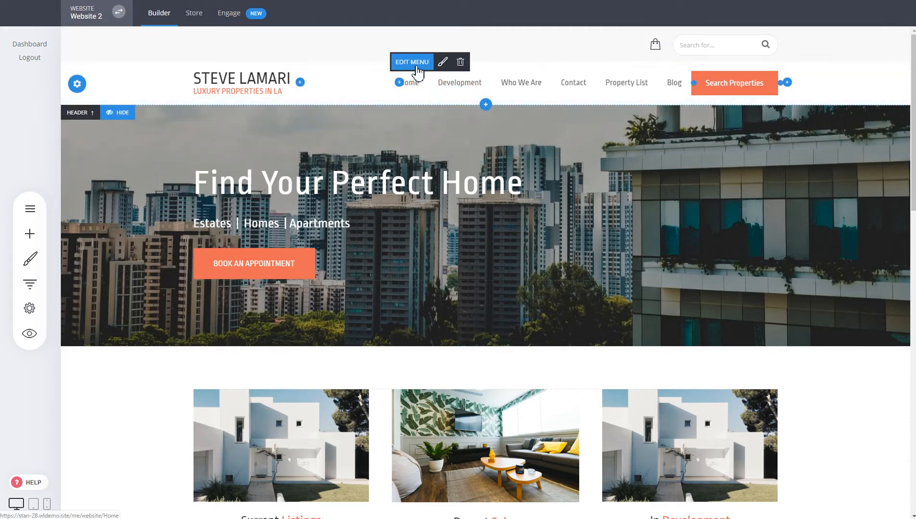
left_click(415, 68)
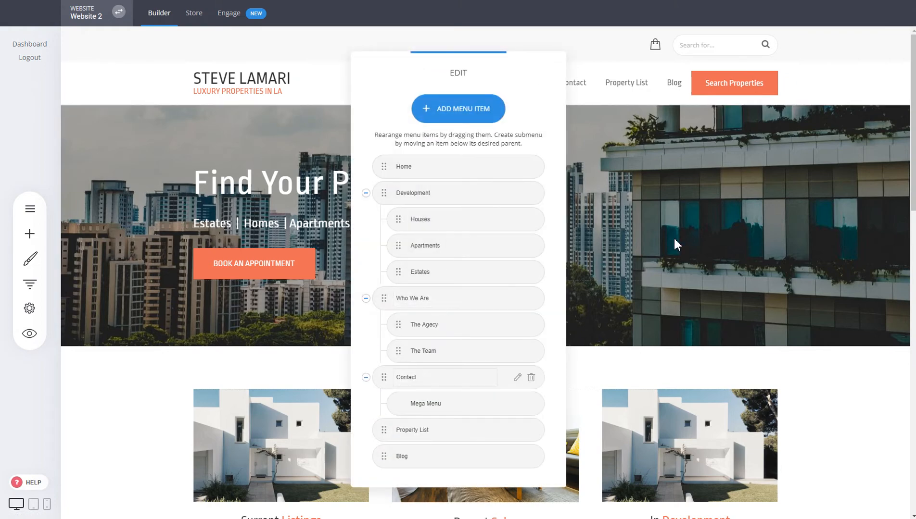
left_click(676, 240)
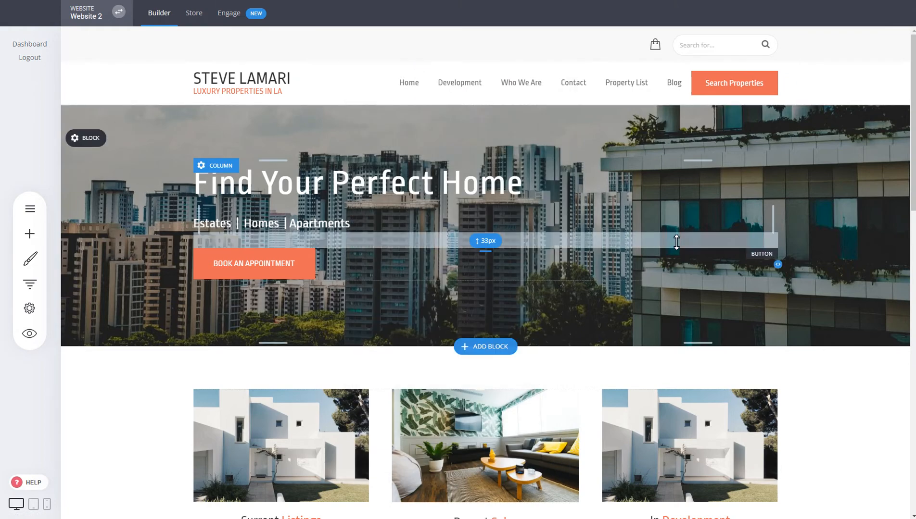